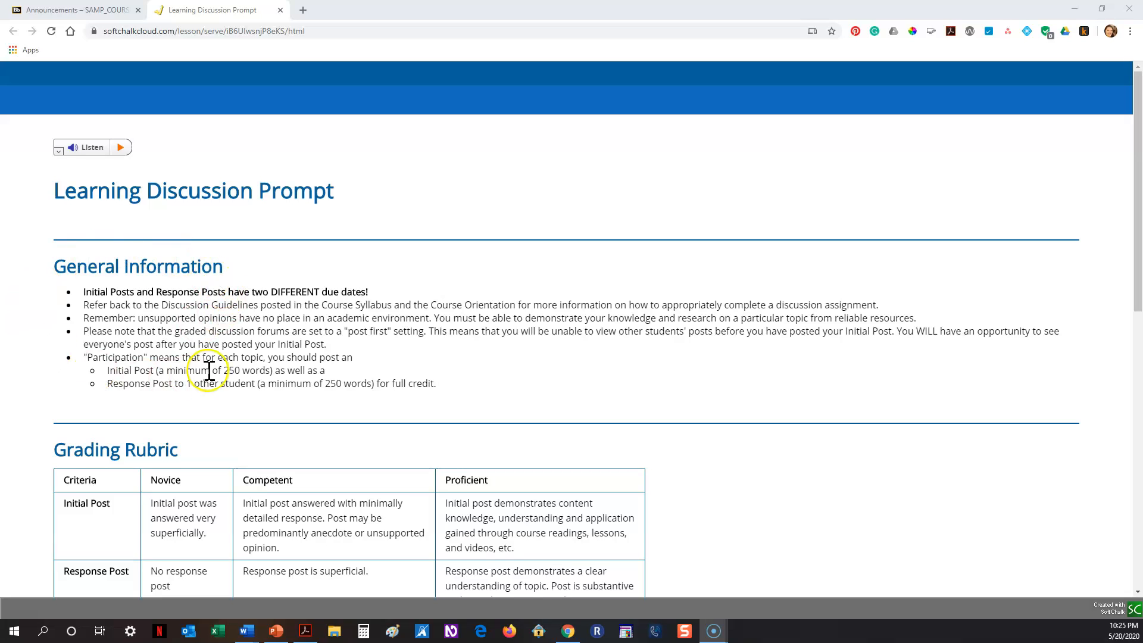
Examine the Learning Discussion Prompt page's general information, grading rubric, initial post prompt and response post starters.
{"action": "scroll", "coordinate": [218, 384], "scroll_direction": "down", "scroll_amount": 5}
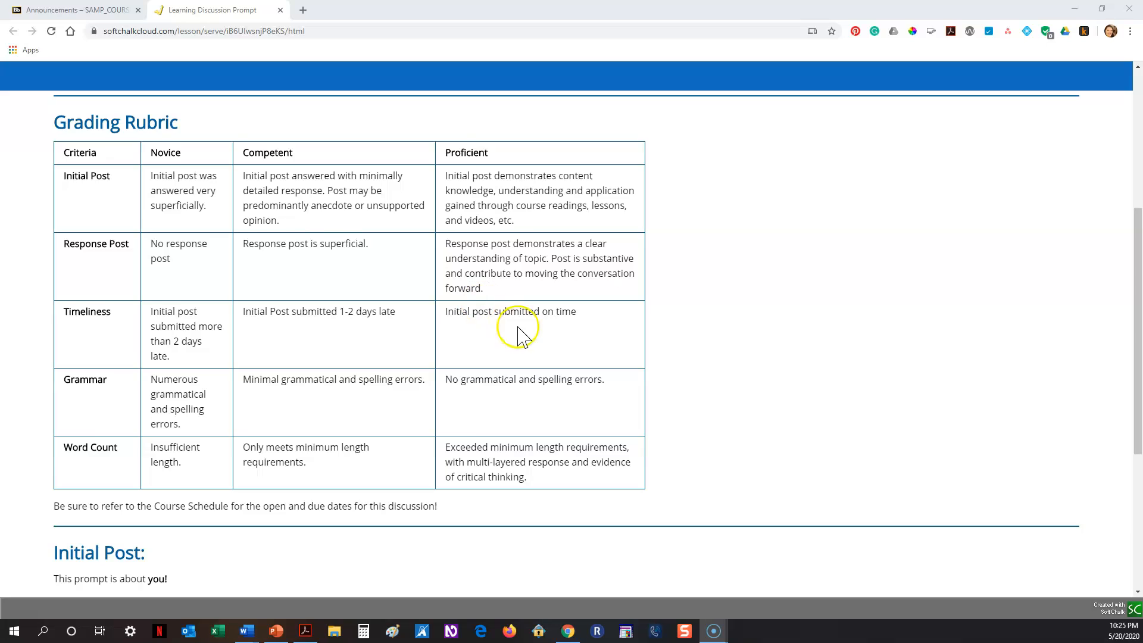
{"action": "scroll", "coordinate": [523, 332], "scroll_direction": "down", "scroll_amount": 5}
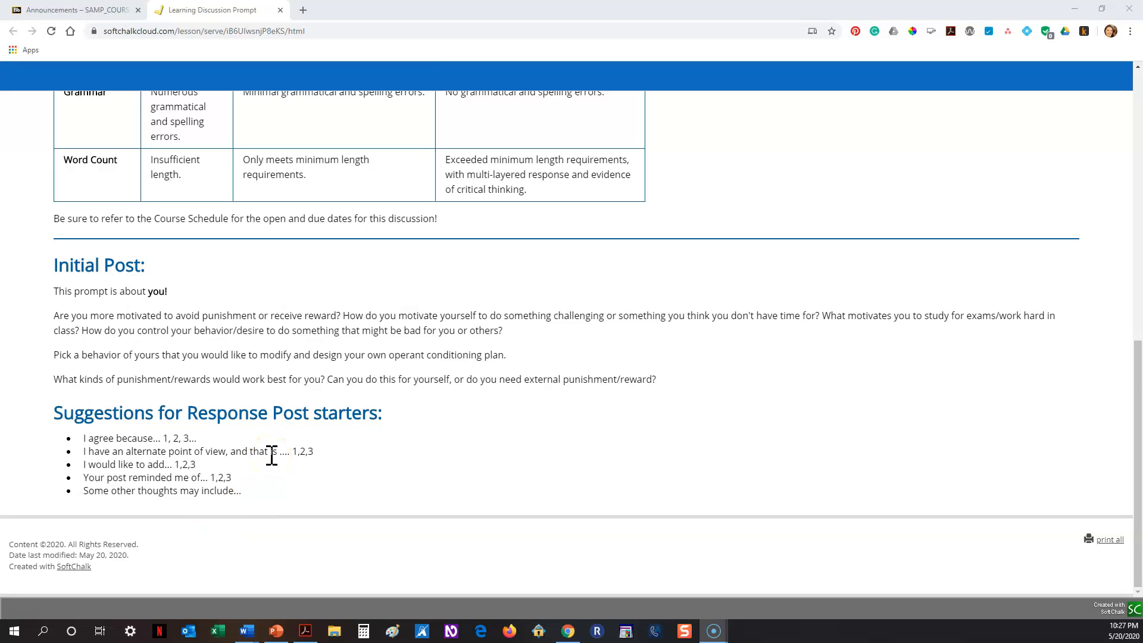
{"action": "scroll", "coordinate": [272, 455], "scroll_direction": "up", "scroll_amount": 10}
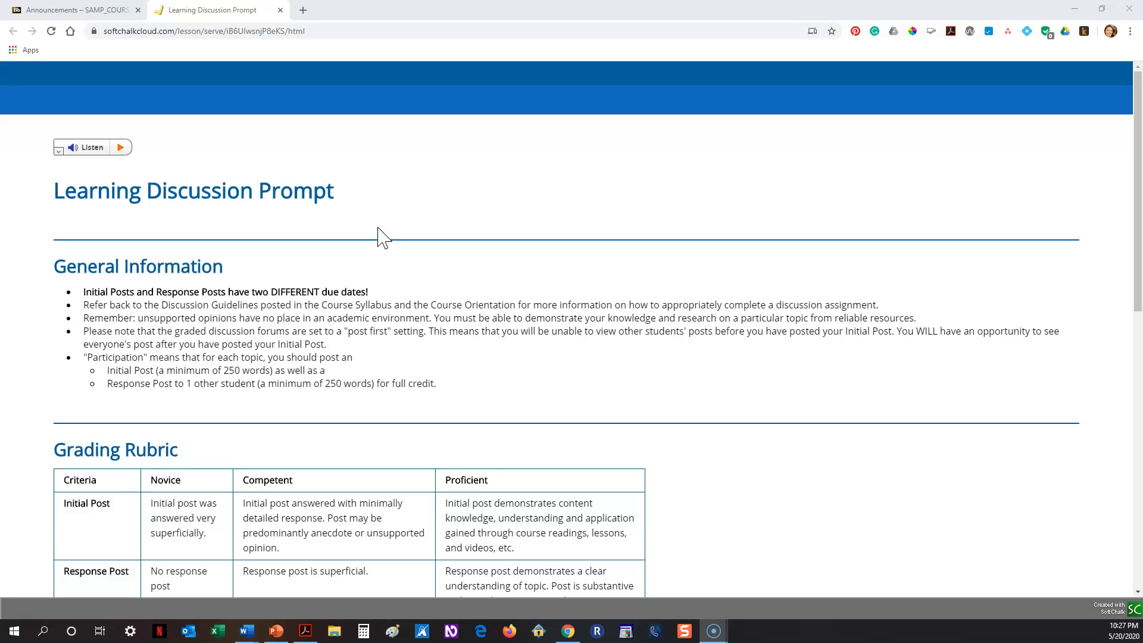
{"action": "left_click", "coordinate": [212, 31]}
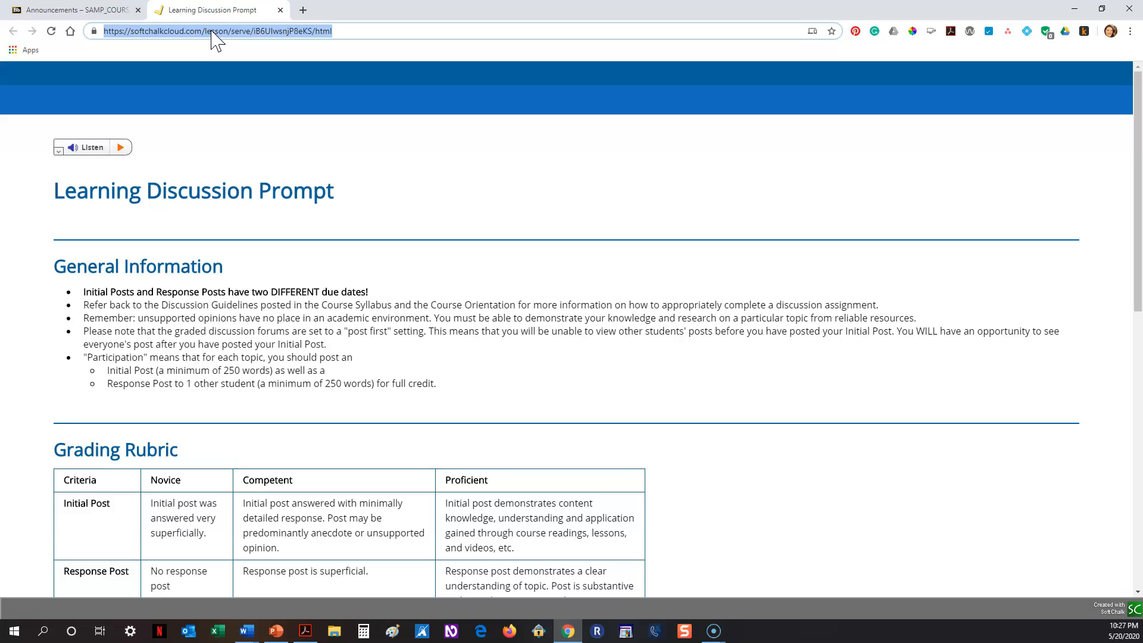
{"action": "mouse_move", "coordinate": [303, 635]}
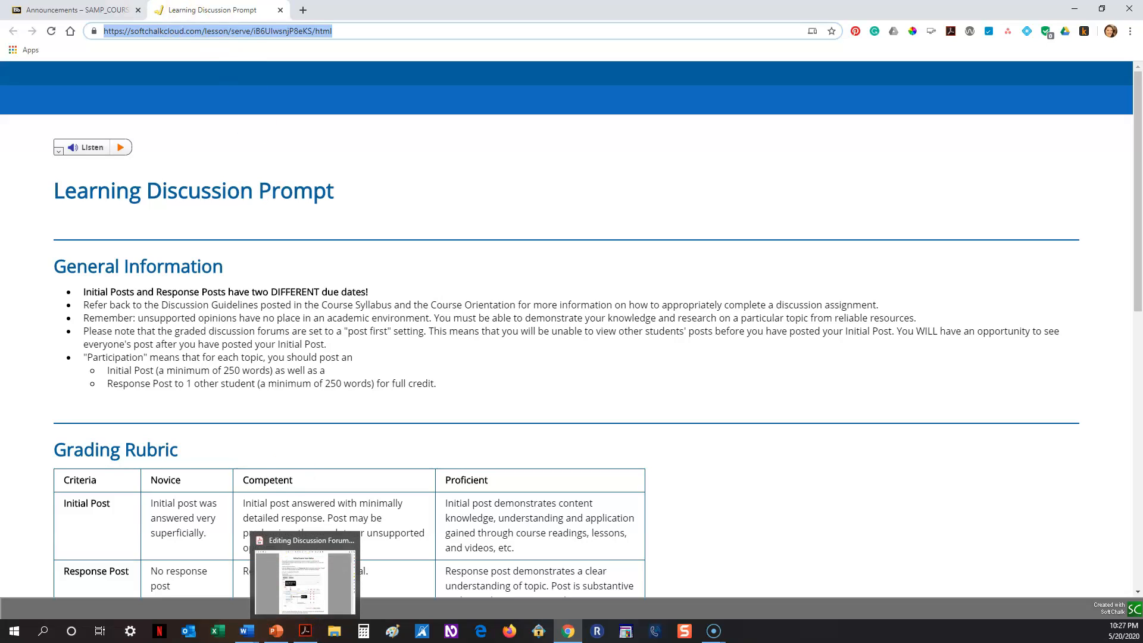
In the Blackboard course's Unit 1 content folder, move the Learning Discussion Prompt item directly below Chapter 1 Lesson Notes.
{"action": "left_click", "coordinate": [77, 10]}
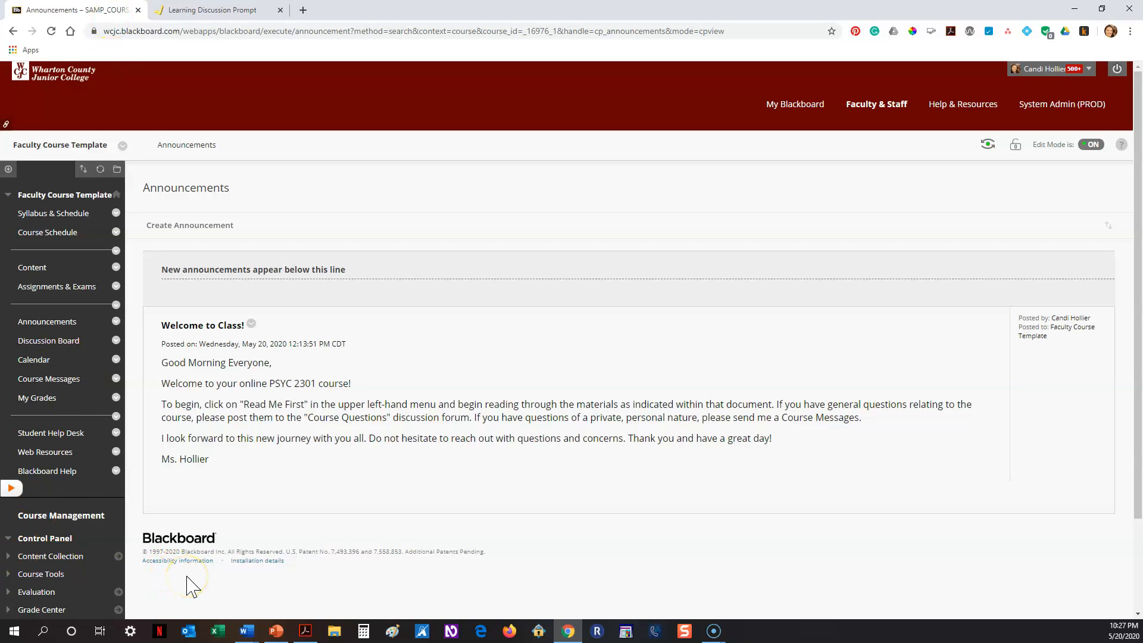
{"action": "left_click", "coordinate": [49, 272]}
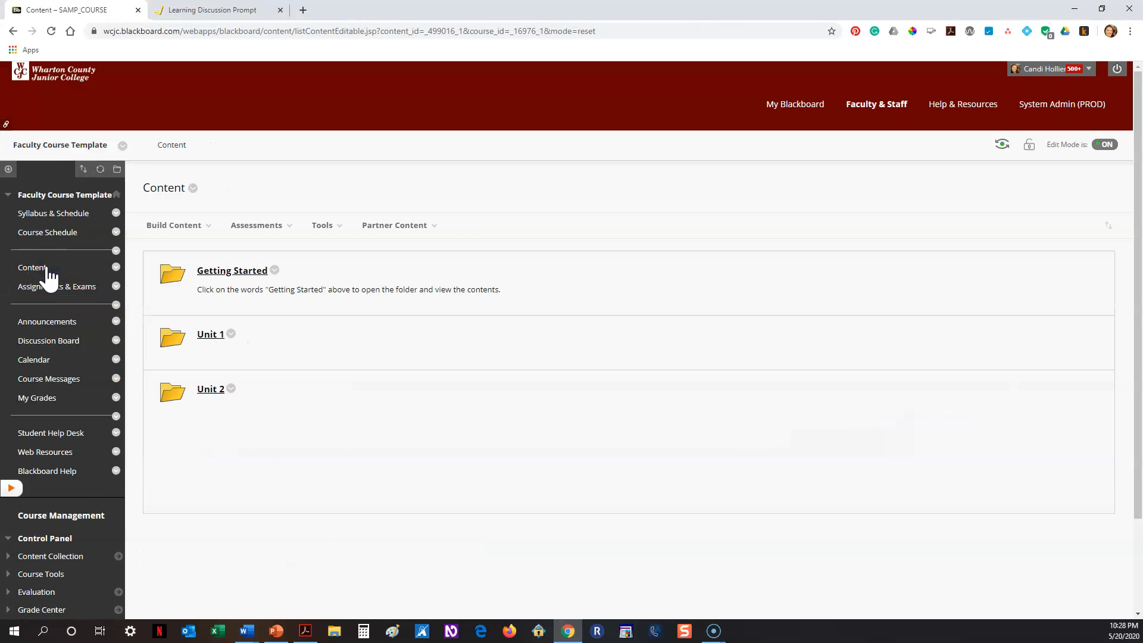
{"action": "left_click", "coordinate": [204, 335]}
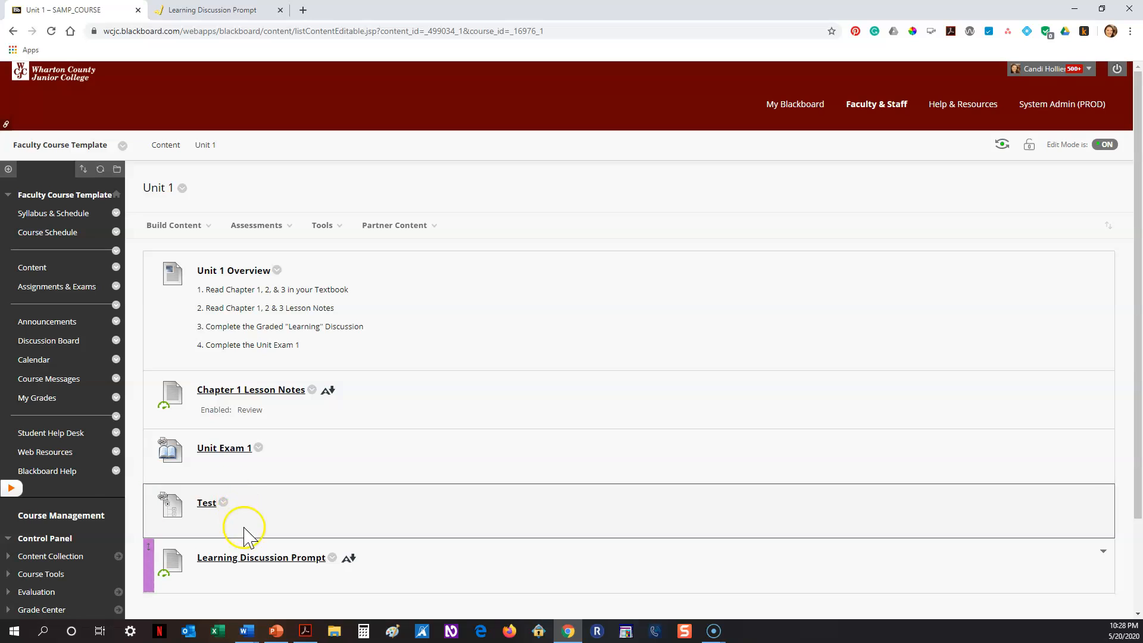
{"action": "left_click_drag", "start_coordinate": [150, 563], "coordinate": [153, 448]}
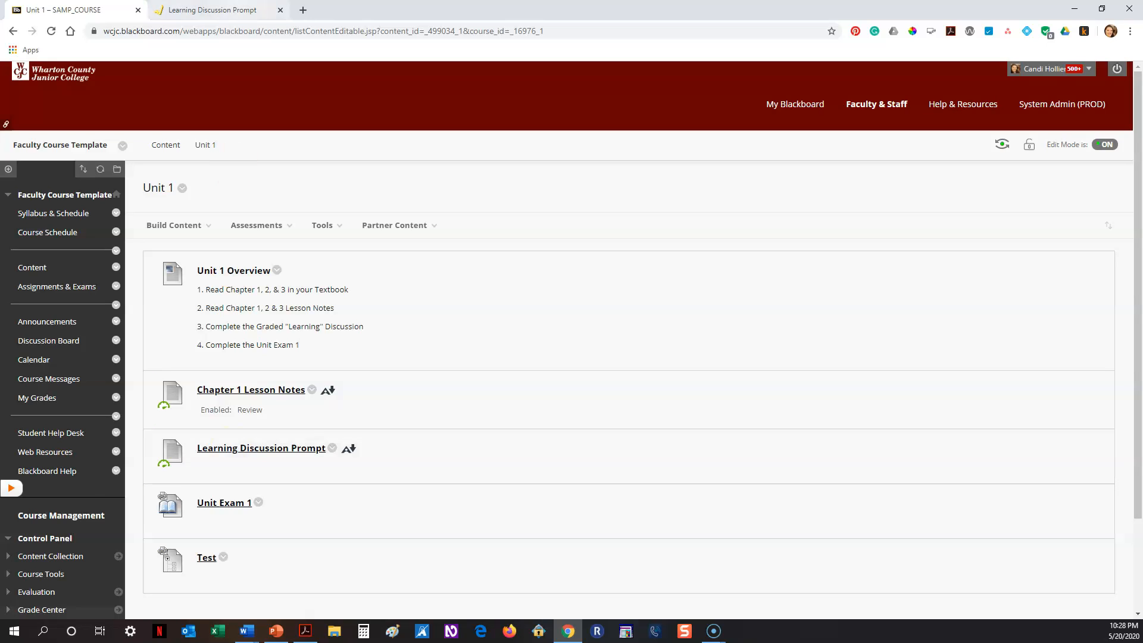
View the Learning Discussion Prompt document in Unit 1 through its second page, and return to the Unit 1 folder.
{"action": "left_click", "coordinate": [213, 10]}
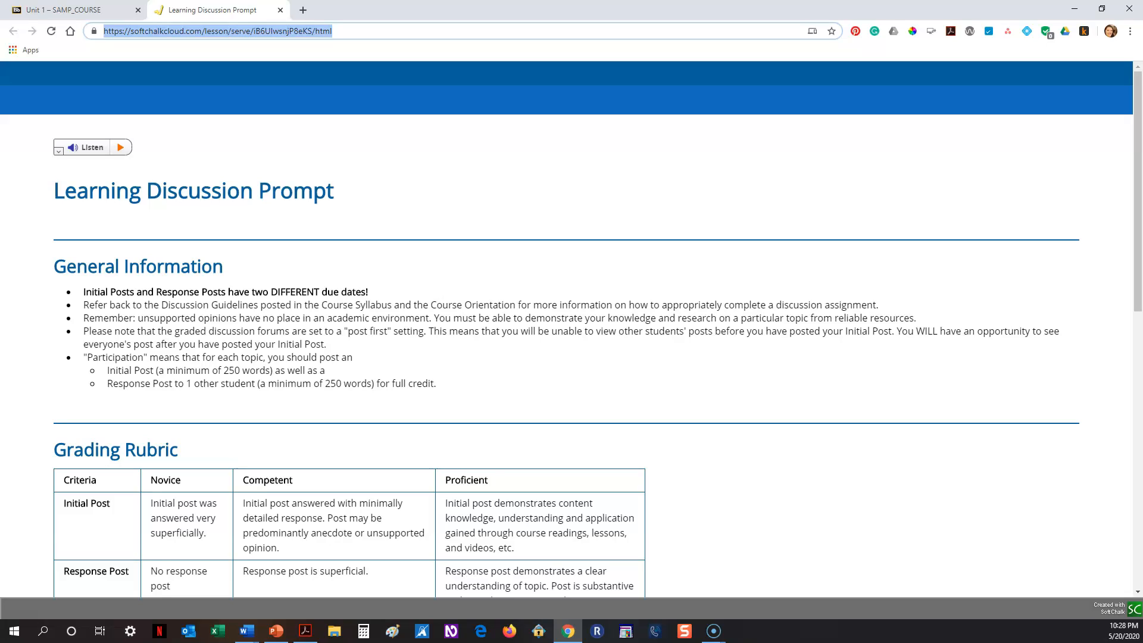
{"action": "left_click", "coordinate": [86, 10]}
{"action": "left_click", "coordinate": [696, 470]}
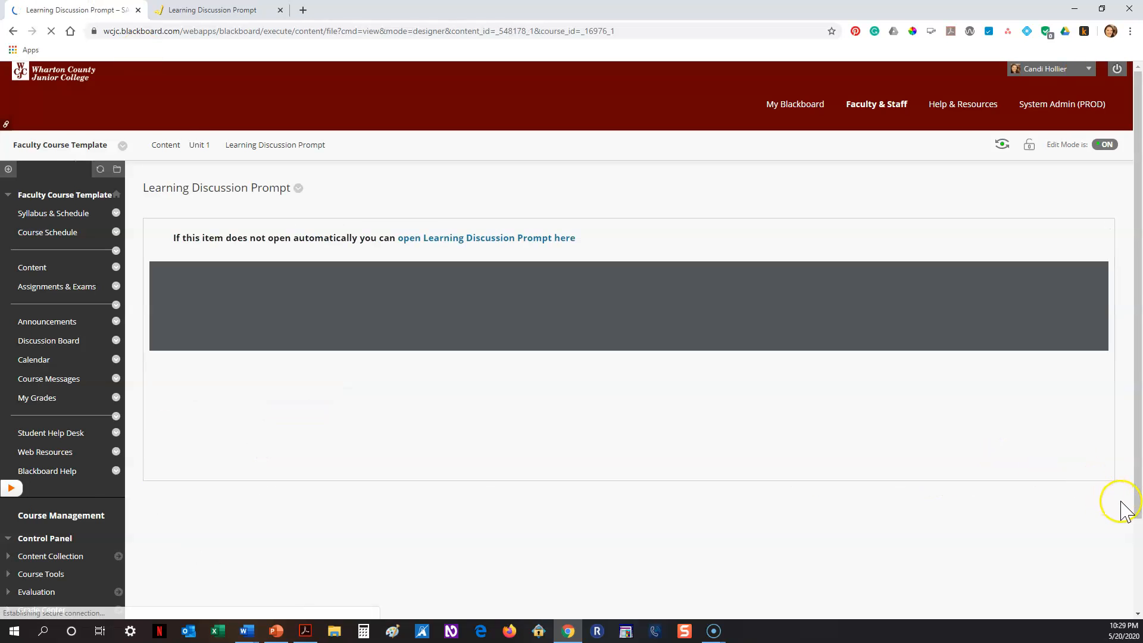
{"action": "scroll", "coordinate": [1124, 510], "scroll_direction": "down", "scroll_amount": 1}
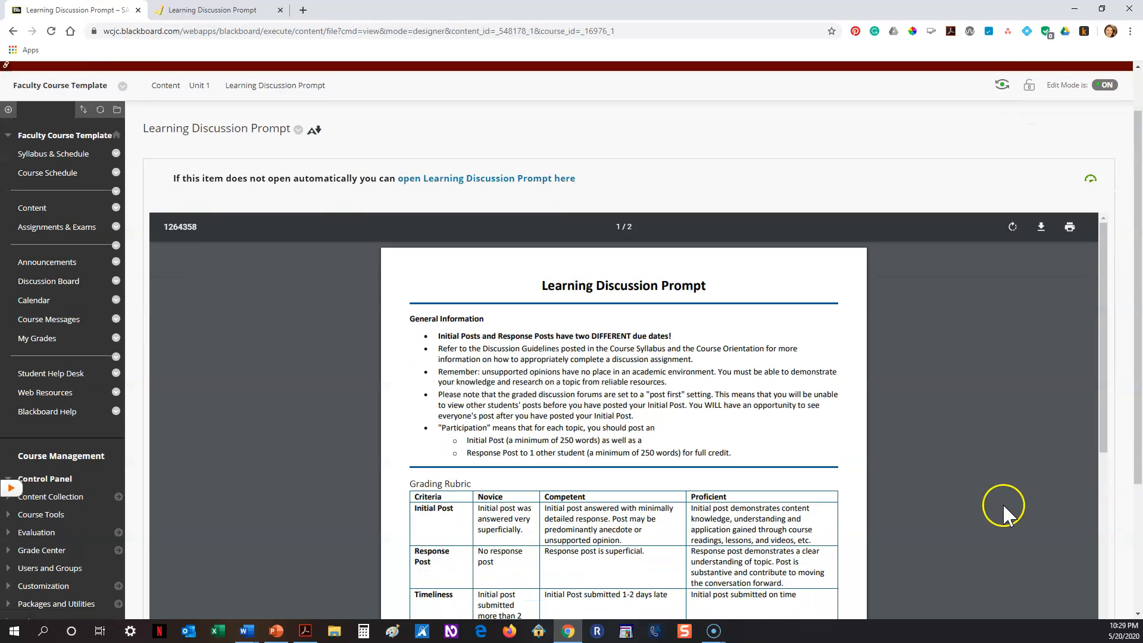
{"action": "scroll", "coordinate": [999, 507], "scroll_direction": "down", "scroll_amount": 7}
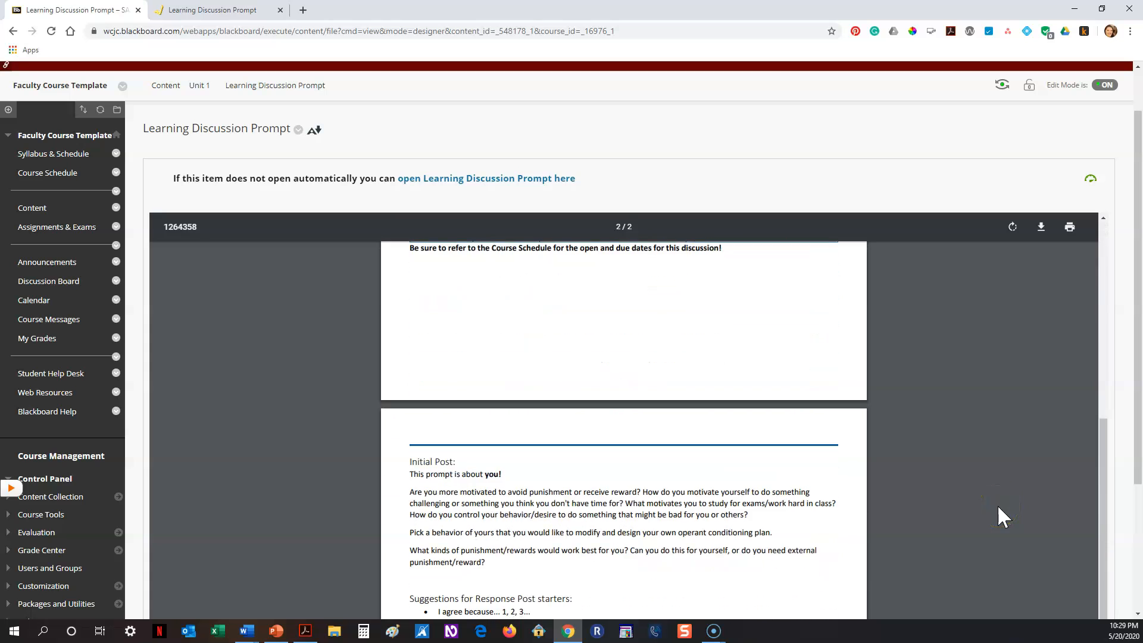
{"action": "scroll", "coordinate": [997, 505], "scroll_direction": "up", "scroll_amount": 4}
{"action": "left_click", "coordinate": [199, 85]}
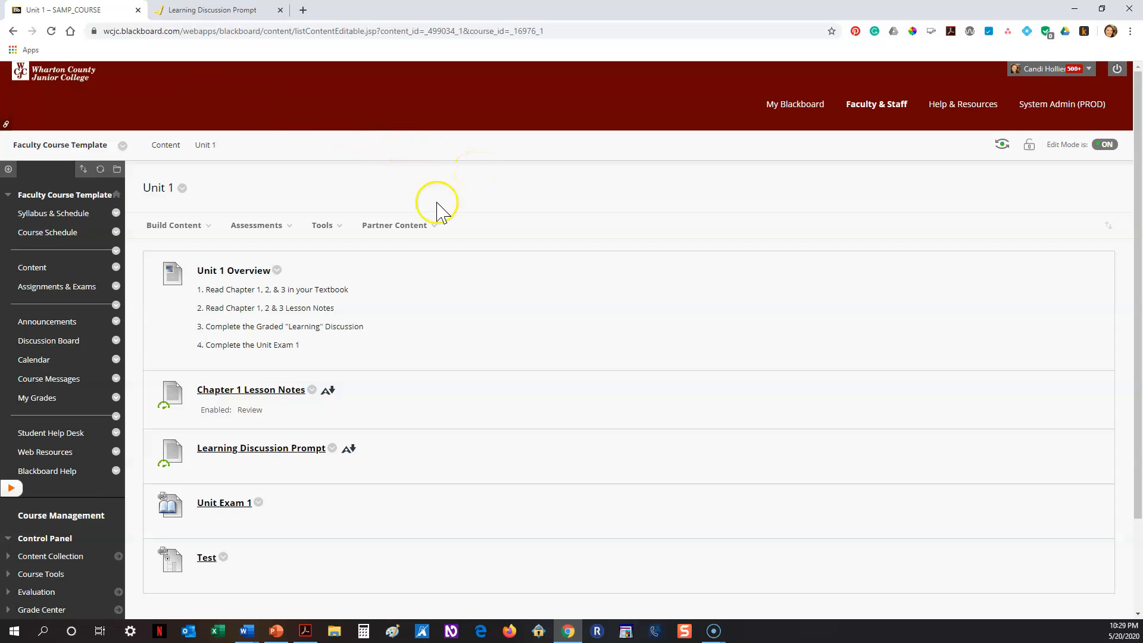
Look through the SoftChalk web version of the Learning Discussion Prompt again.
{"action": "left_click", "coordinate": [420, 225]}
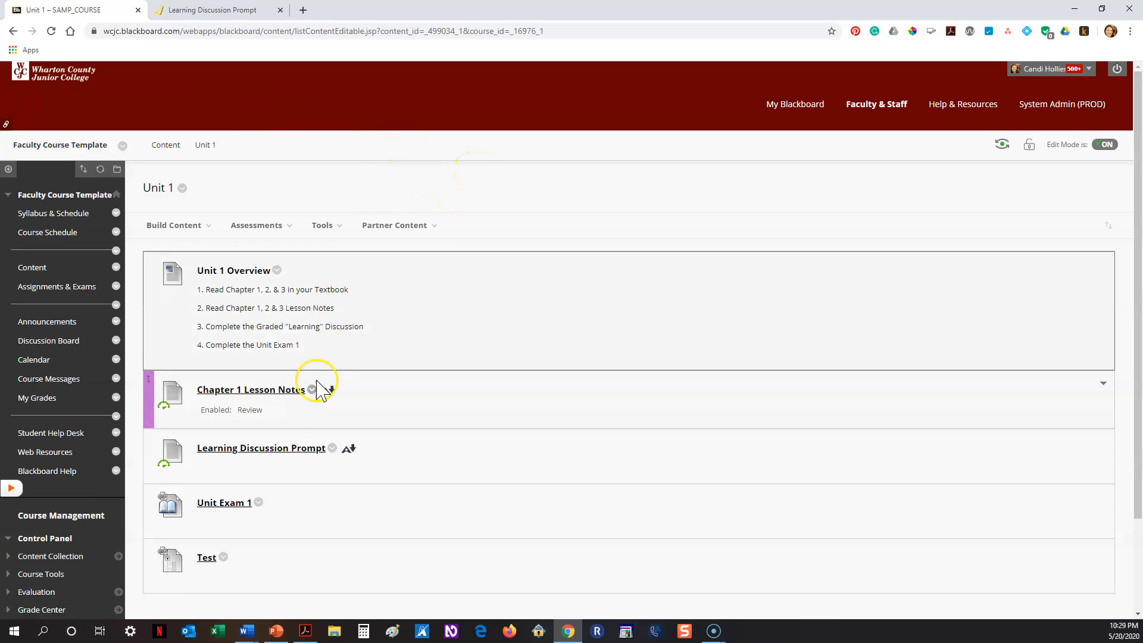
{"action": "left_click", "coordinate": [250, 11]}
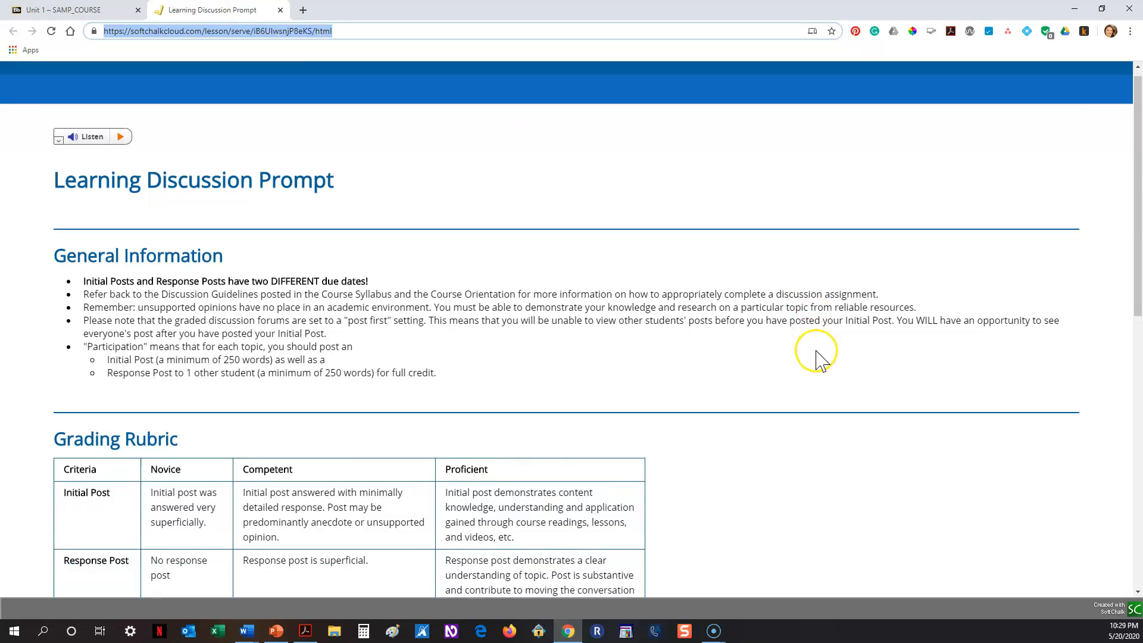
{"action": "scroll", "coordinate": [816, 357], "scroll_direction": "down", "scroll_amount": 10}
{"action": "scroll", "coordinate": [817, 361], "scroll_direction": "up", "scroll_amount": 10}
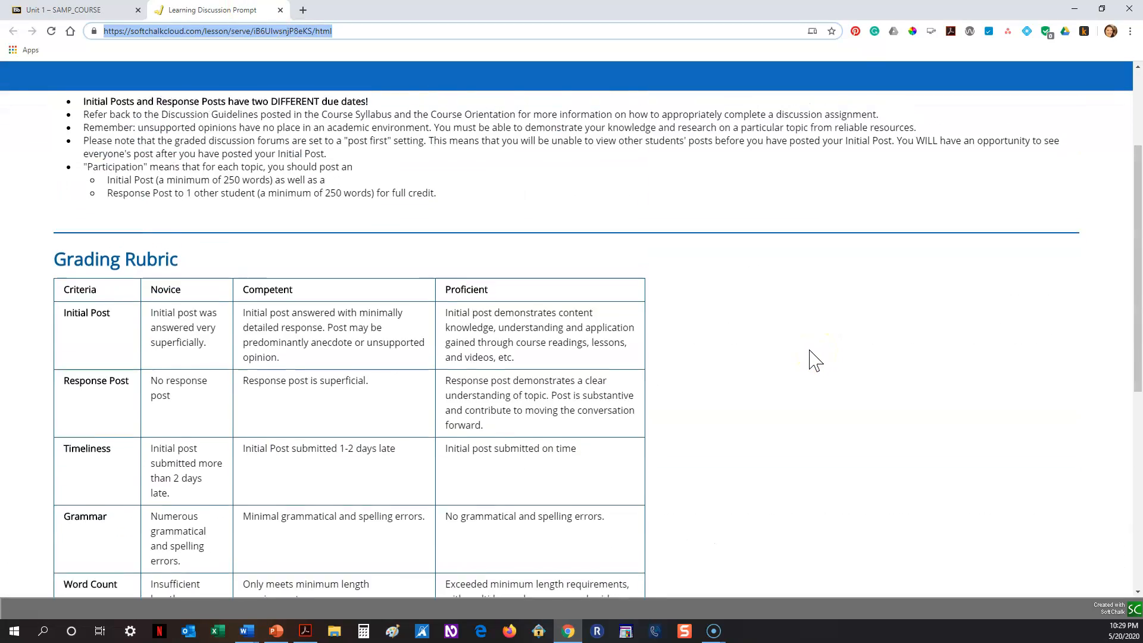
Open the course's Discussion Board and examine the descriptions of the Standard View and "Post First" View forums.
{"action": "left_click", "coordinate": [78, 10]}
{"action": "left_click", "coordinate": [54, 340]}
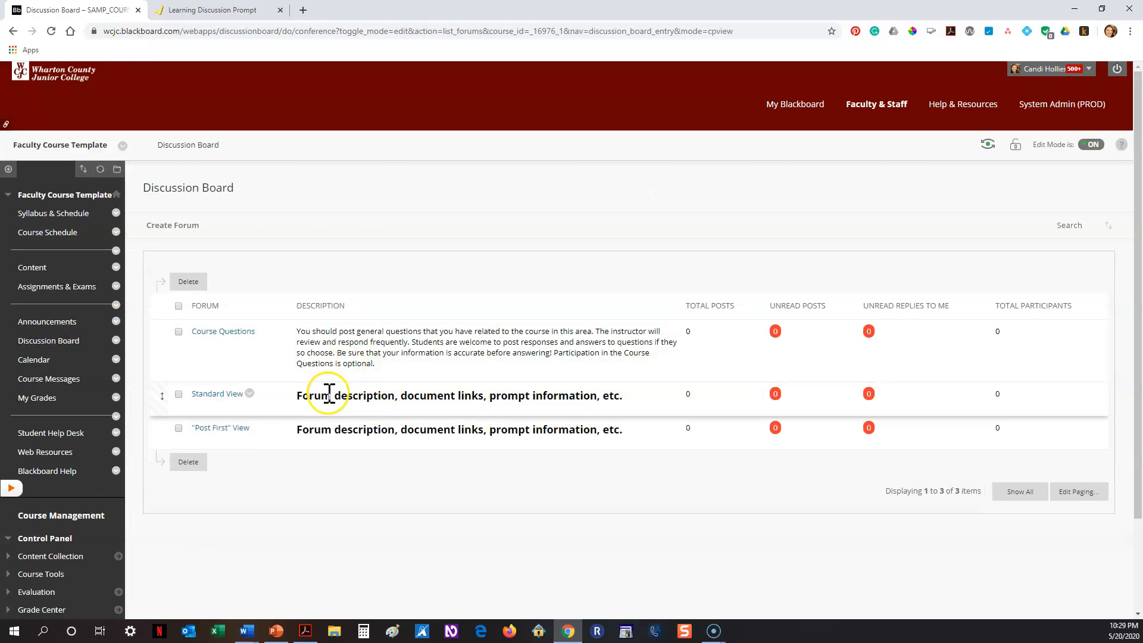
{"action": "left_click", "coordinate": [385, 398]}
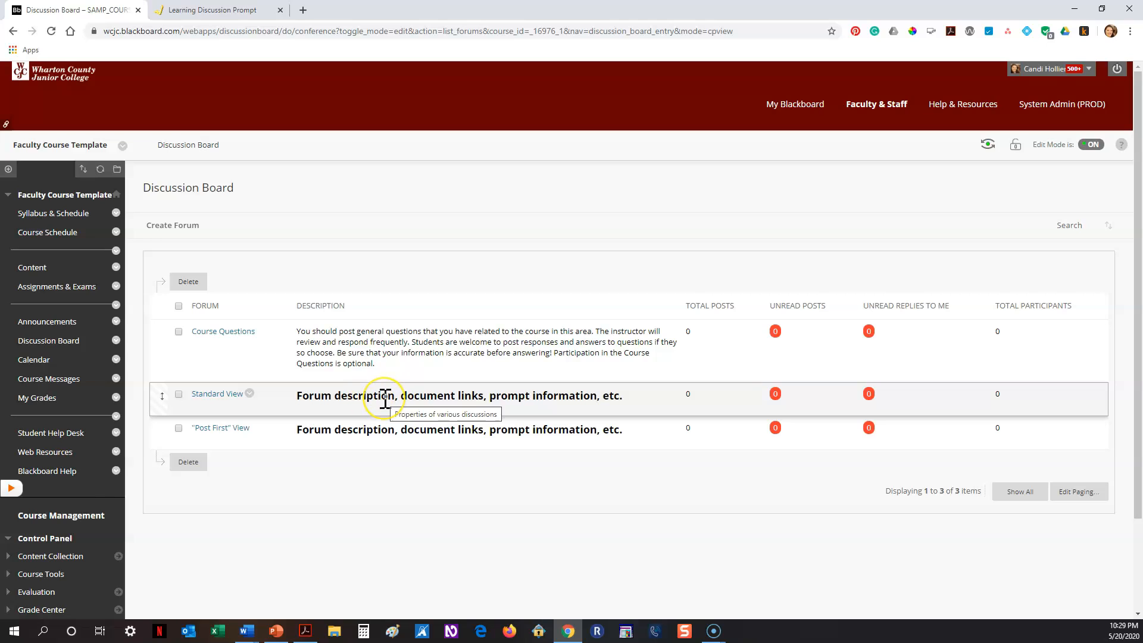
{"action": "left_click", "coordinate": [369, 397]}
{"action": "left_click", "coordinate": [226, 10]}
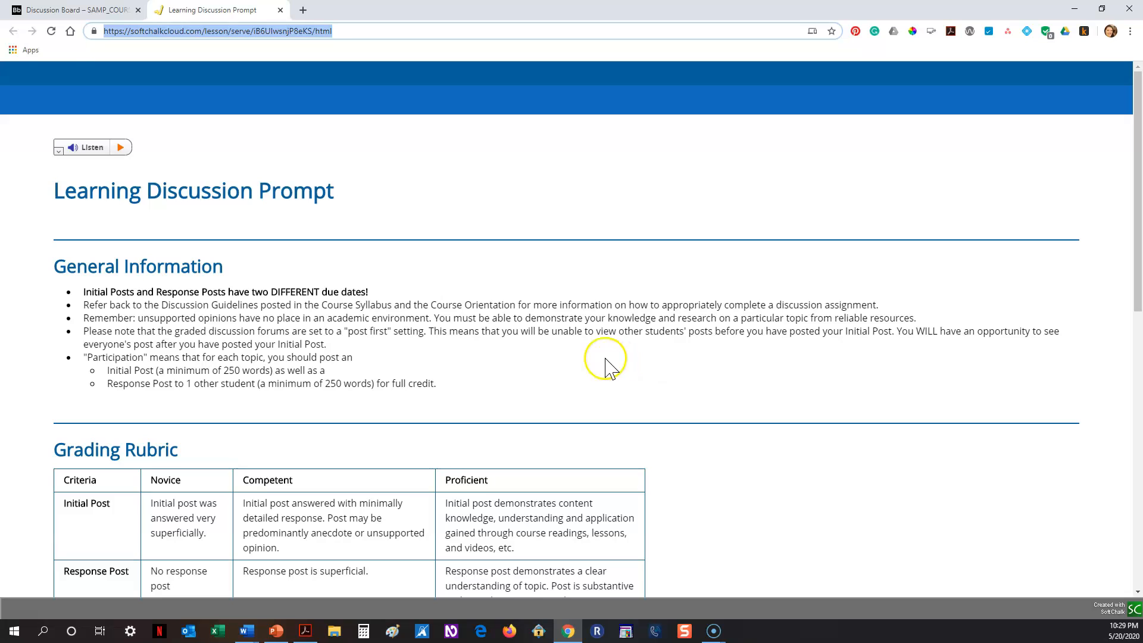
{"action": "left_click", "coordinate": [73, 11]}
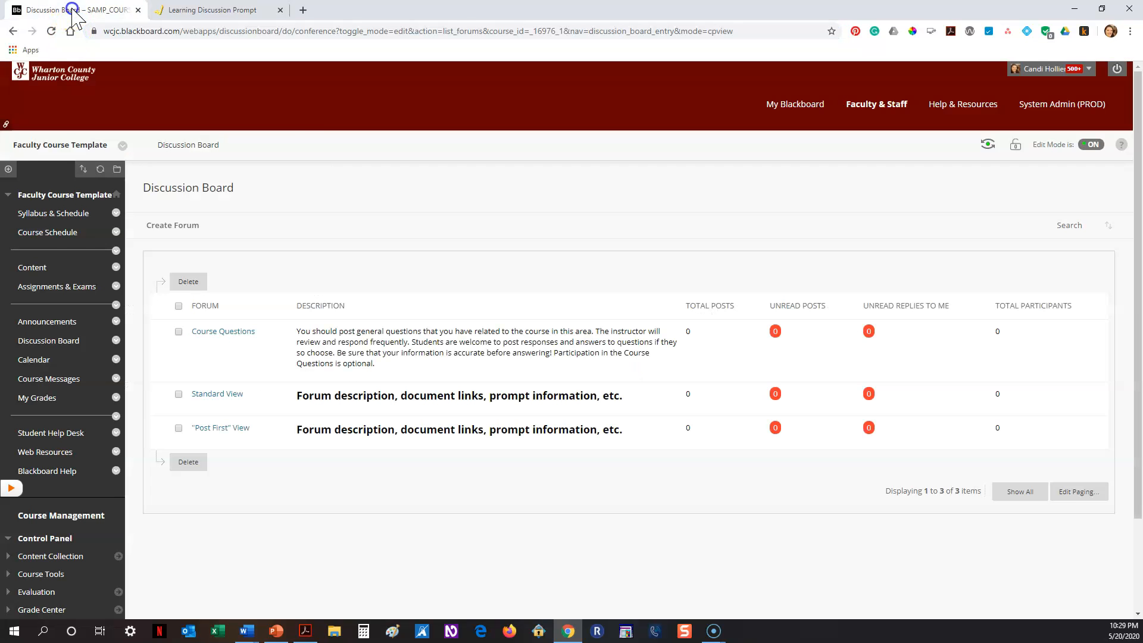
{"action": "scroll", "coordinate": [562, 470], "scroll_direction": "down", "scroll_amount": 2}
{"action": "left_click", "coordinate": [554, 463]}
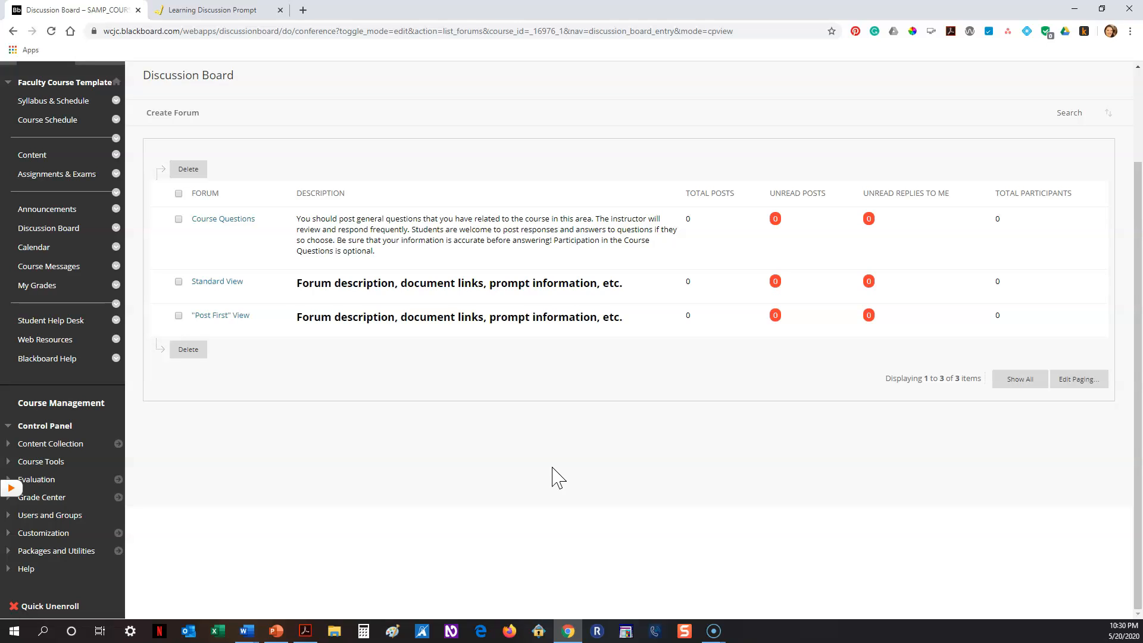
Switch to Adobe Acrobat, review the "Editing Discussion Forum Settings" guide up to the forum availability section, and close it.
{"action": "mouse_move", "coordinate": [305, 634]}
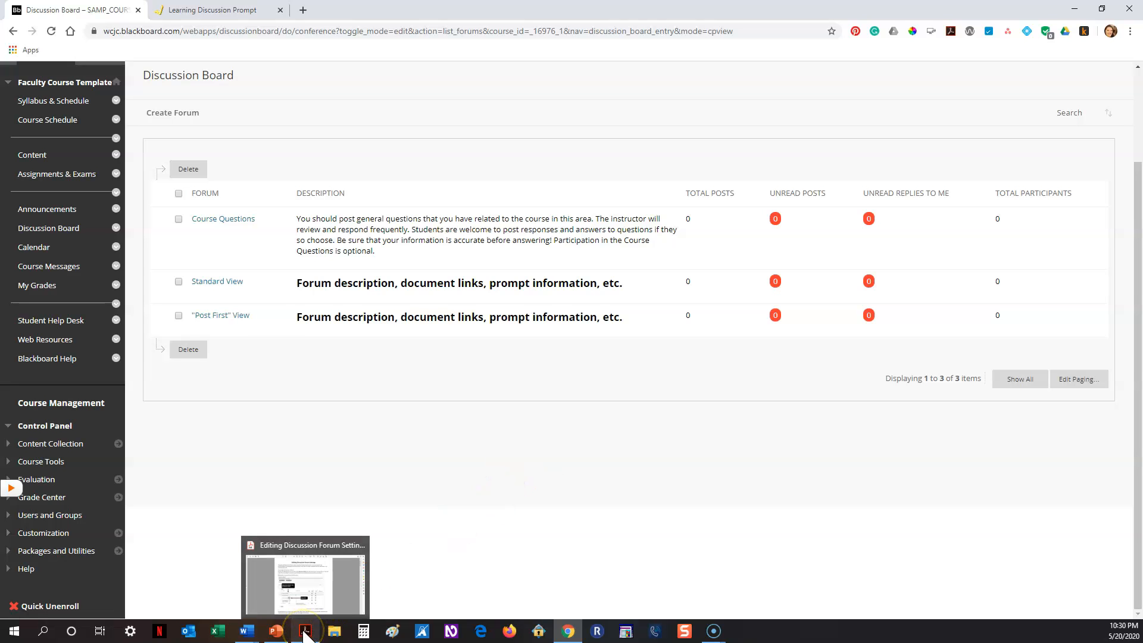
{"action": "left_click", "coordinate": [305, 635]}
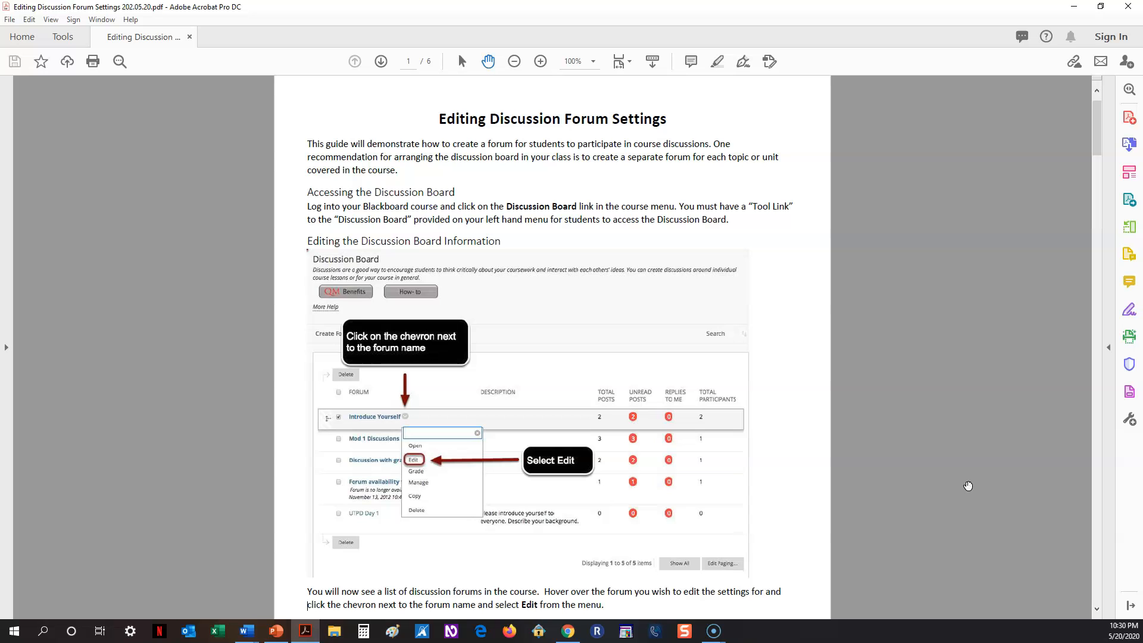
{"action": "scroll", "coordinate": [968, 486], "scroll_direction": "down", "scroll_amount": 2}
{"action": "left_click_drag", "start_coordinate": [1101, 132], "coordinate": [1082, 258]}
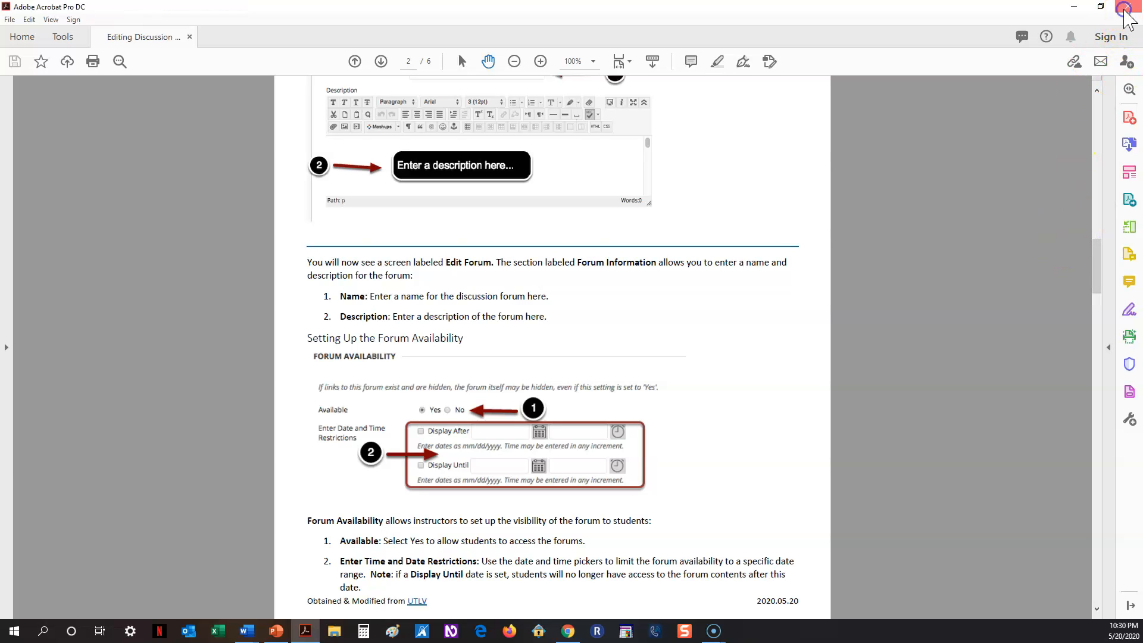
{"action": "left_click", "coordinate": [1127, 8]}
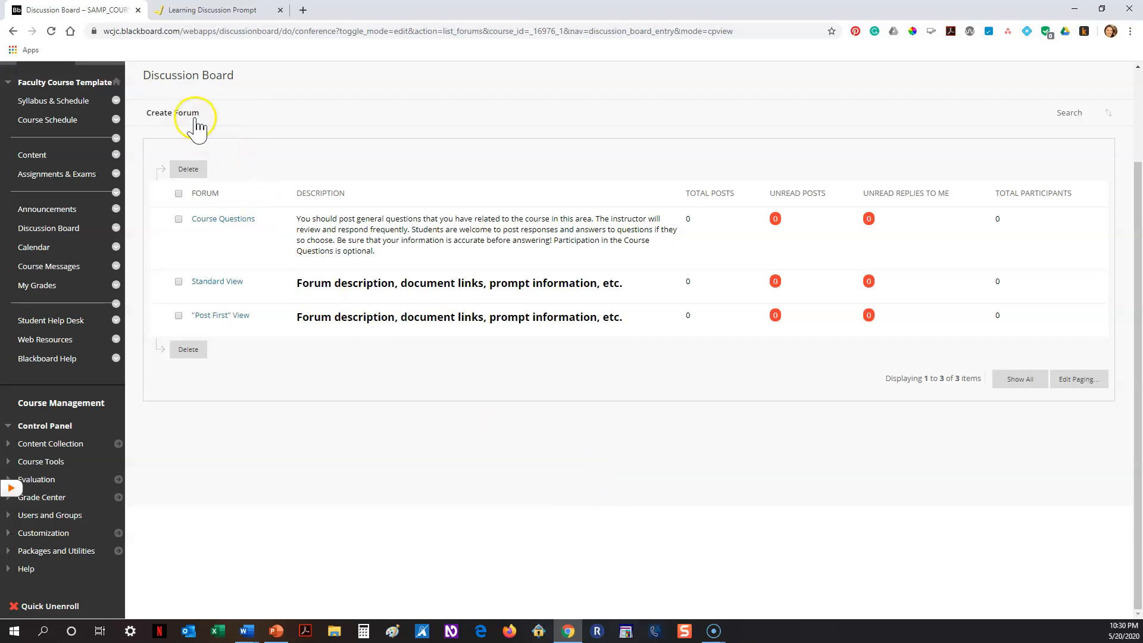
Start a new forum on the Discussion Board and name it "Unit 1 Learning Discussion".
{"action": "scroll", "coordinate": [393, 141], "scroll_direction": "up", "scroll_amount": 3}
{"action": "left_click", "coordinate": [32, 341]}
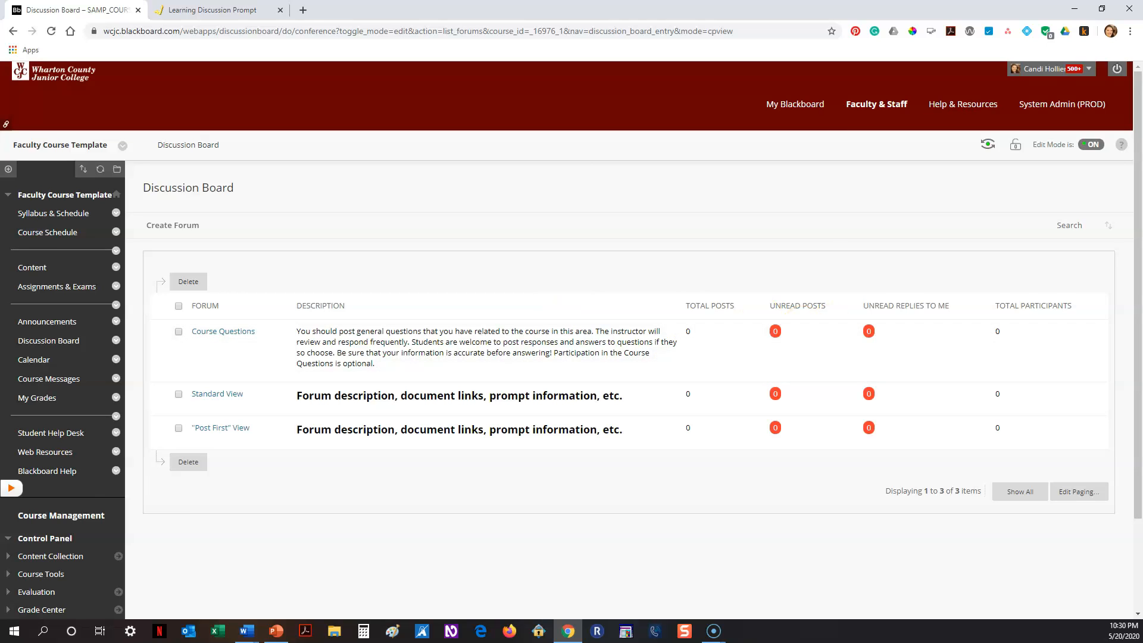
{"action": "left_click", "coordinate": [164, 226]}
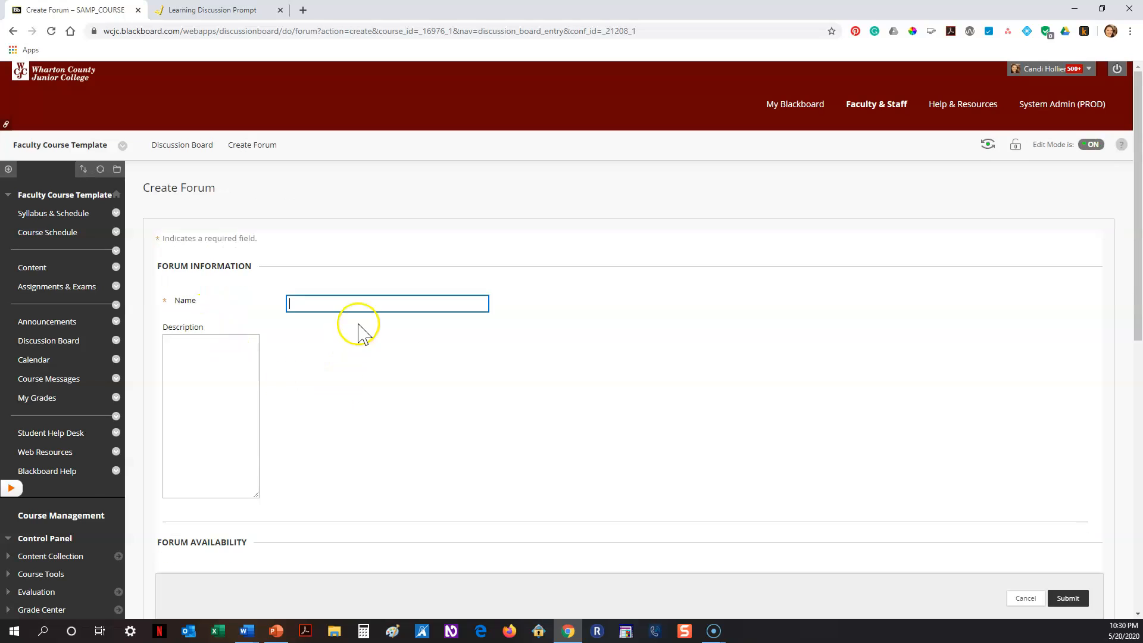
{"action": "key", "text": "alt+Tab"}
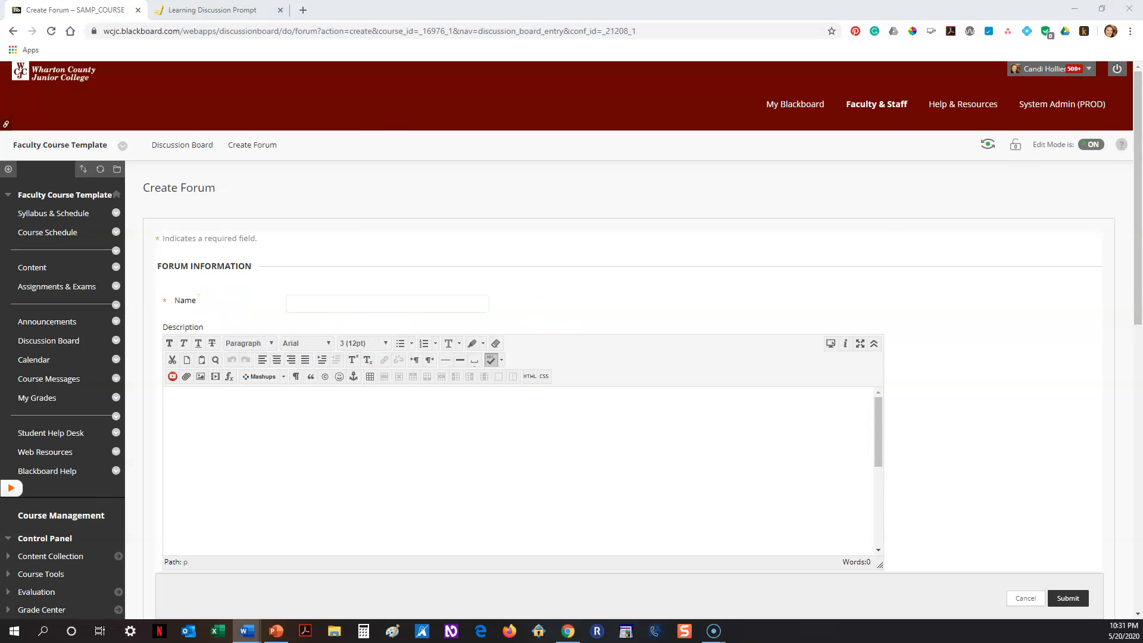
{"action": "left_click", "coordinate": [451, 302]}
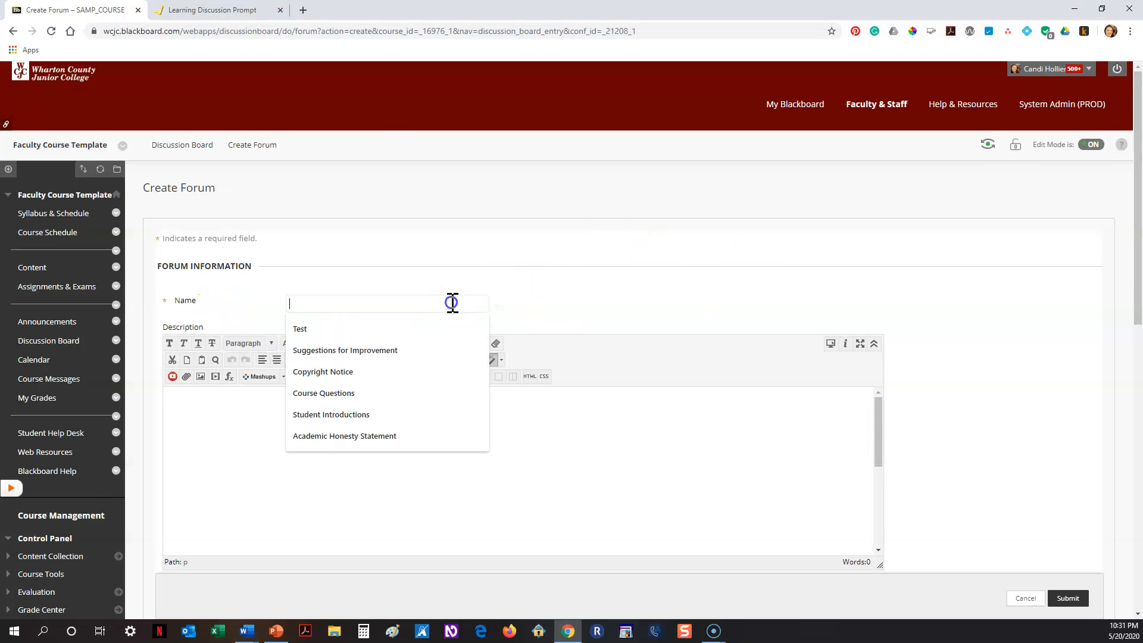
{"action": "type", "text": "Le"}
{"action": "key", "text": "BackSpace"}
{"action": "key", "text": "BackSpace"}
{"action": "type", "text": "U"}
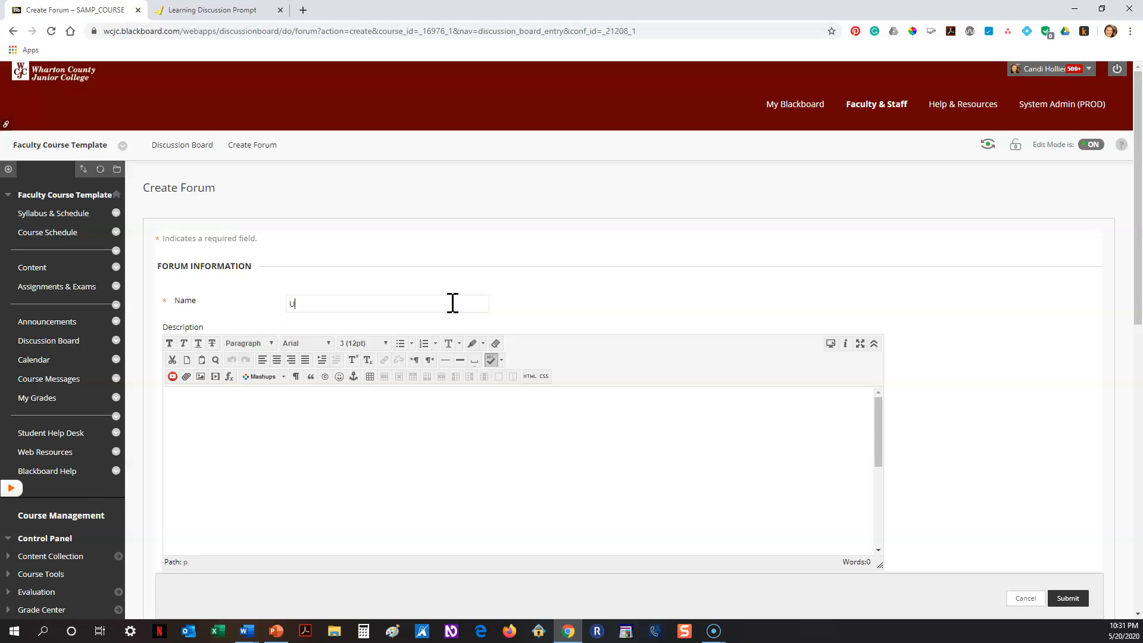
{"action": "type", "text": "nit 1 Learning Dis"}
Add a forum description with the "Graded Discussion!" pointer to the Unit 1 prompt document, due-date and "post first" reminders, ignoring the grammar suggestion.
{"action": "scroll", "coordinate": [990, 421], "scroll_direction": "down", "scroll_amount": 2}
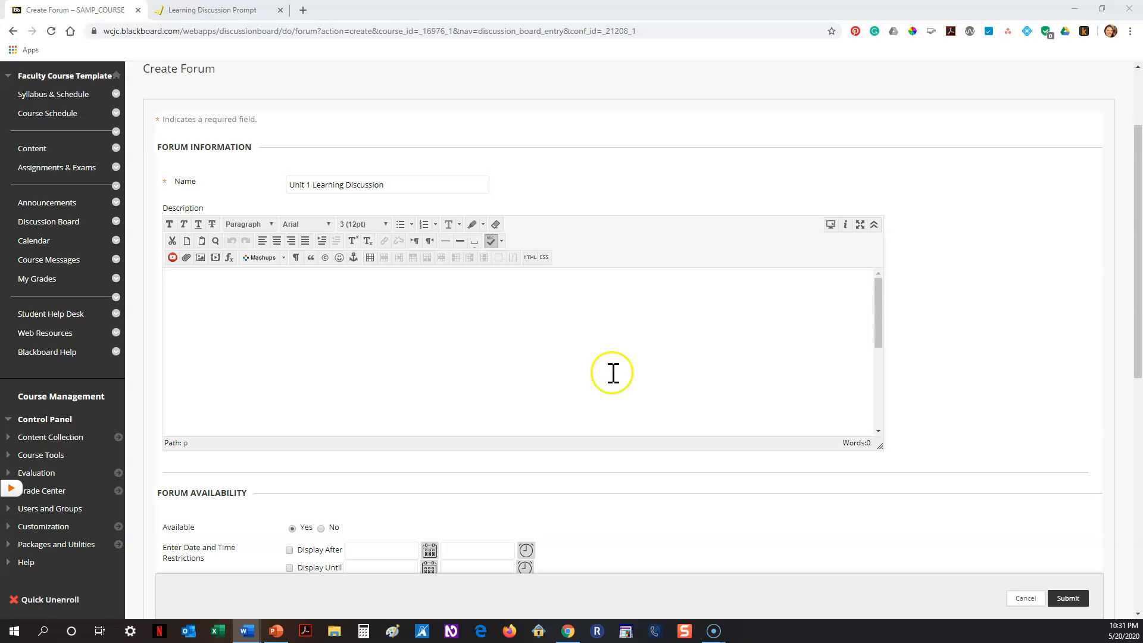
{"action": "left_click", "coordinate": [549, 340]}
{"action": "left_click", "coordinate": [470, 314]}
{"action": "type", "text": "Graded Discussion! Please see the \"Learning Discussion Prompt\" document in Unit 1 for information on how to complete this discussion. Refer to the Course Schedule for the due date for this graded discussion. All graded discussion posts are due by 11:59 pm on the due date listed on the course schedule. Remember: Initial Posts and Response Posts have two DIFFERENT due dates! Please note that the graded discussion forums are set to a \"post first\" setting. This means that you will be unable to view other students' posts before you have posted your Initial Post. You will have an opportunity to see everyone's post after you have posted your Initial Post."}
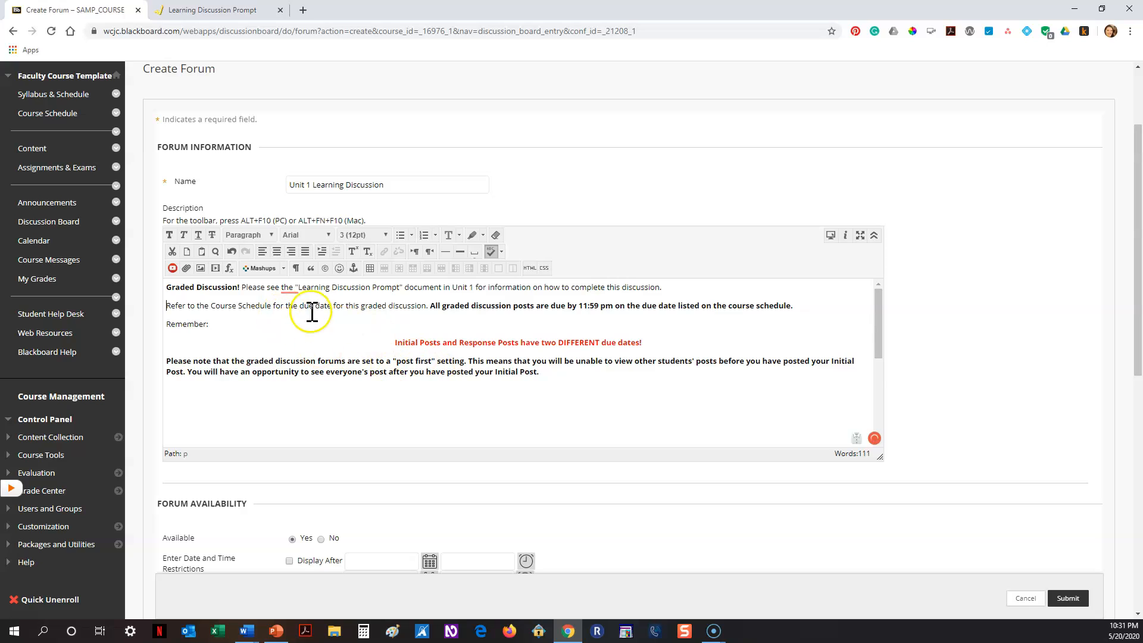
{"action": "right_click", "coordinate": [291, 289]}
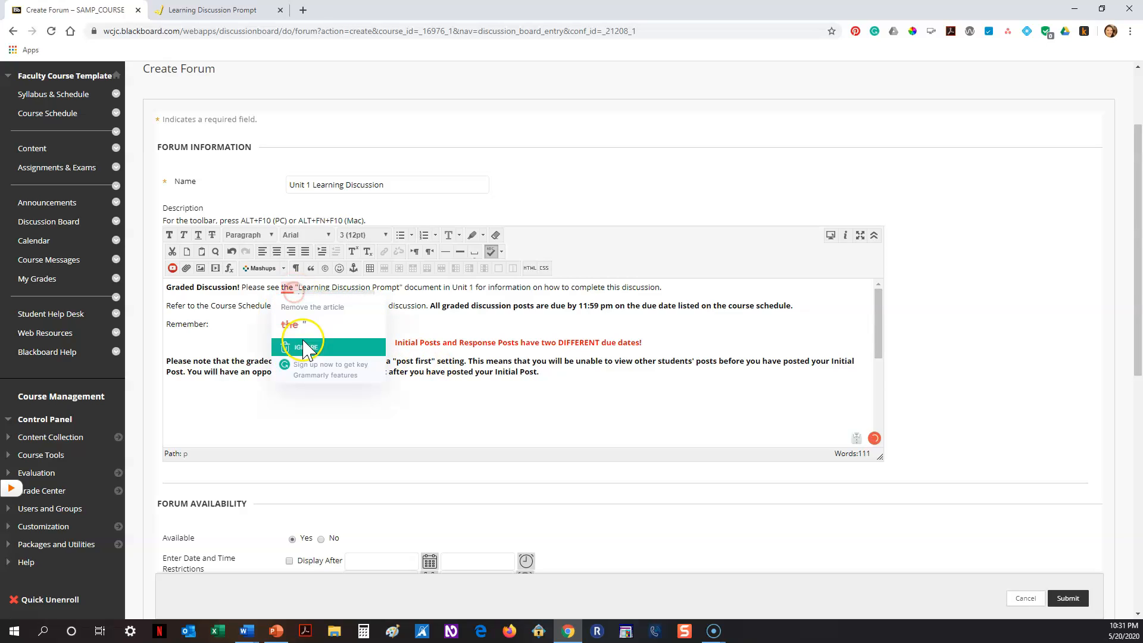
{"action": "left_click", "coordinate": [596, 400]}
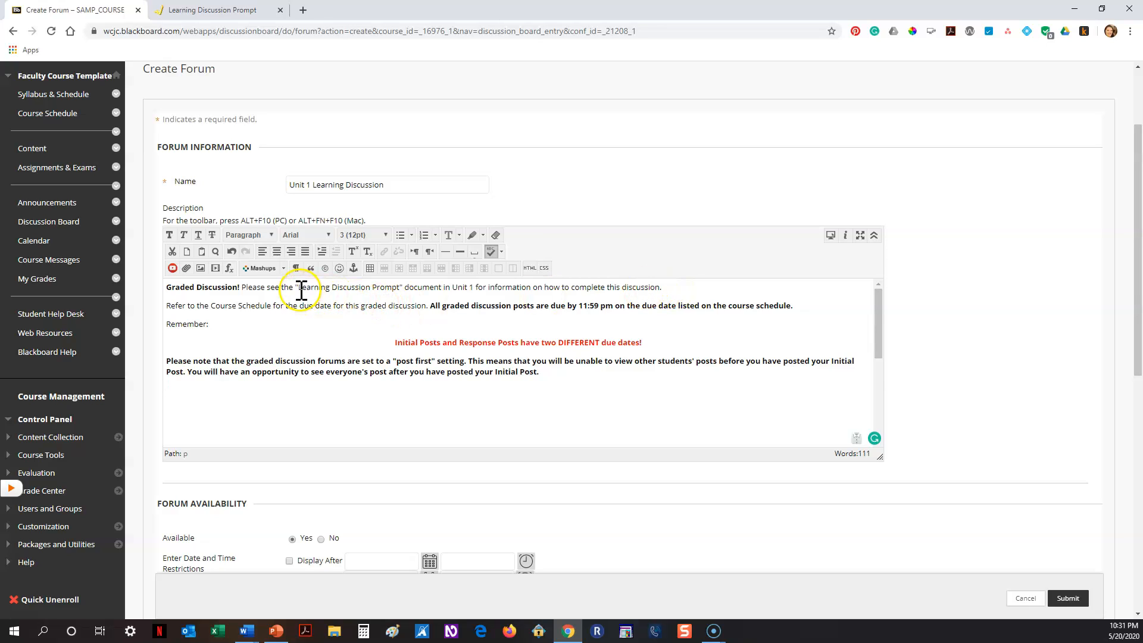
Try to replace the "document in Unit 1 for information on how to complete this discussion" wording with a web link on "Learning Discussion Prompt".
{"action": "left_click_drag", "start_coordinate": [404, 288], "coordinate": [664, 287]}
{"action": "key", "text": "BackSpace"}
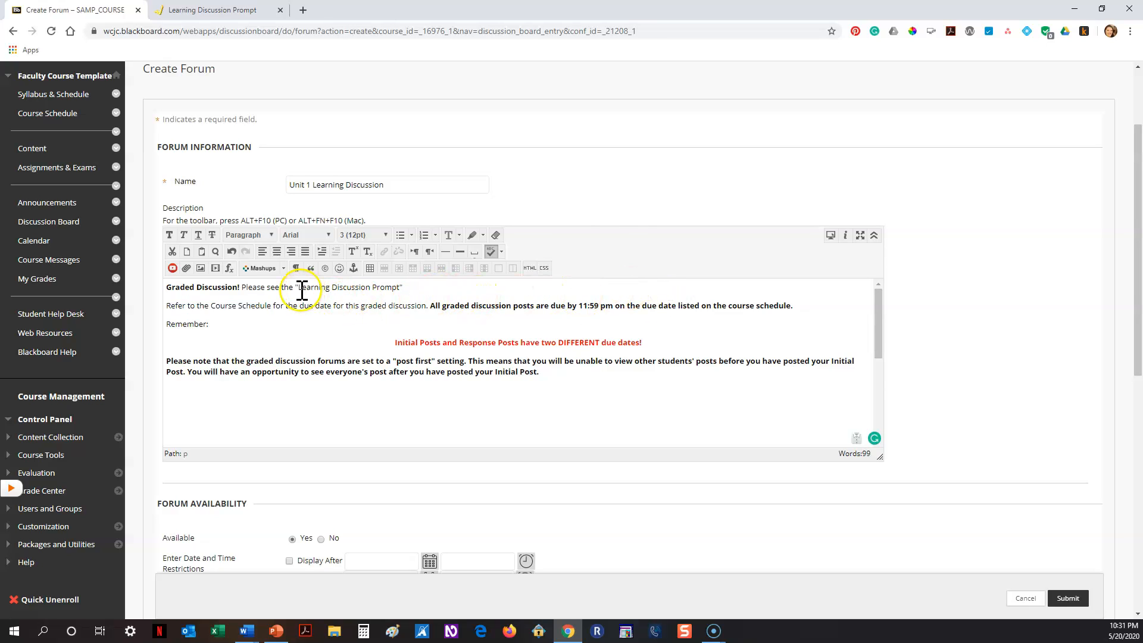
{"action": "left_click_drag", "start_coordinate": [299, 289], "coordinate": [396, 288]}
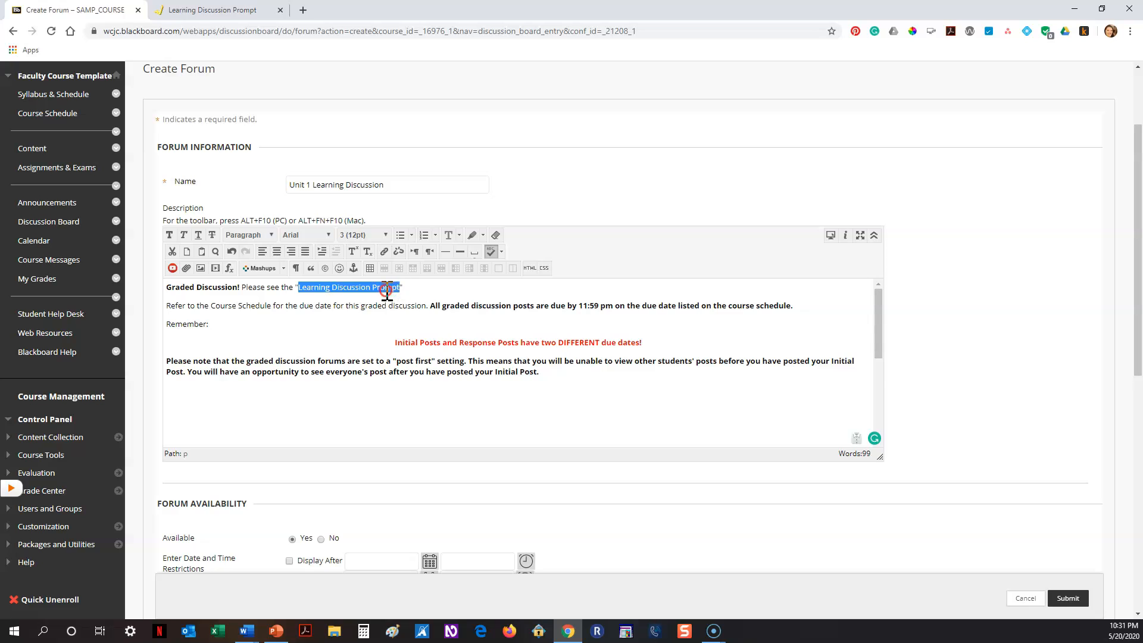
{"action": "right_click", "coordinate": [399, 289]}
{"action": "left_click", "coordinate": [405, 339]}
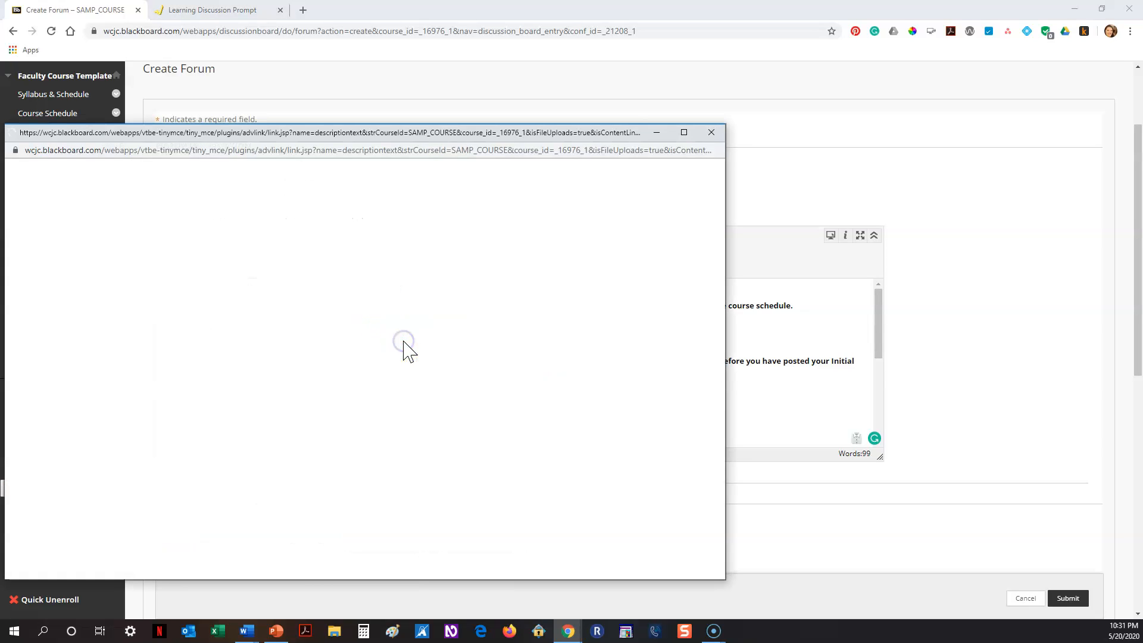
{"action": "left_click", "coordinate": [450, 139]}
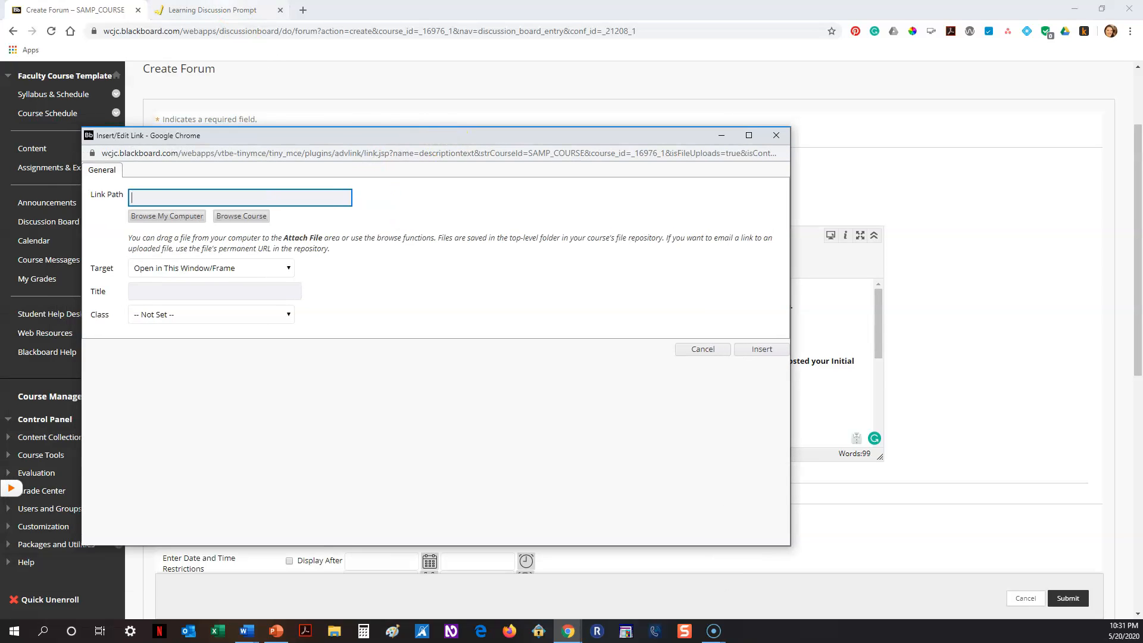
{"action": "left_click", "coordinate": [225, 10]}
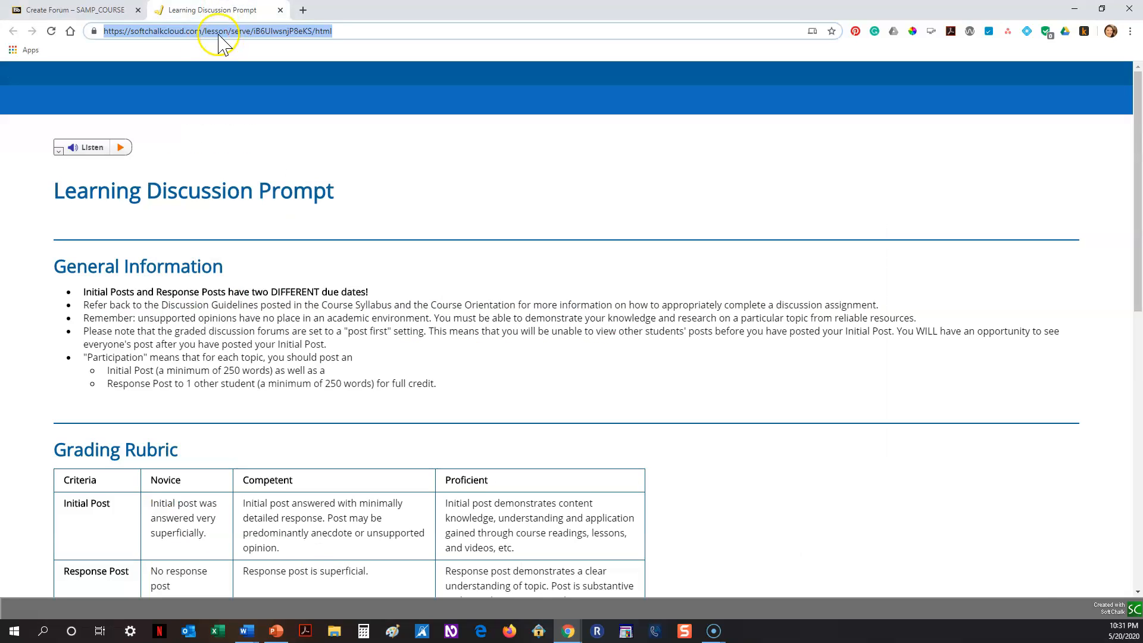
{"action": "left_click", "coordinate": [89, 10]}
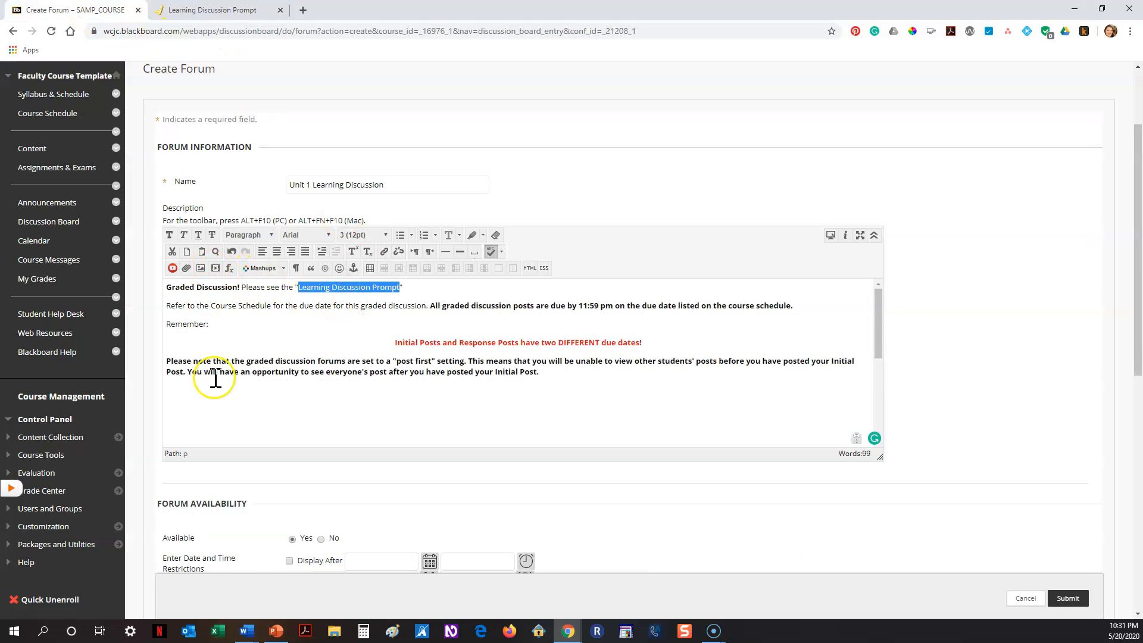
{"action": "mouse_move", "coordinate": [568, 630]}
{"action": "left_click", "coordinate": [503, 566]}
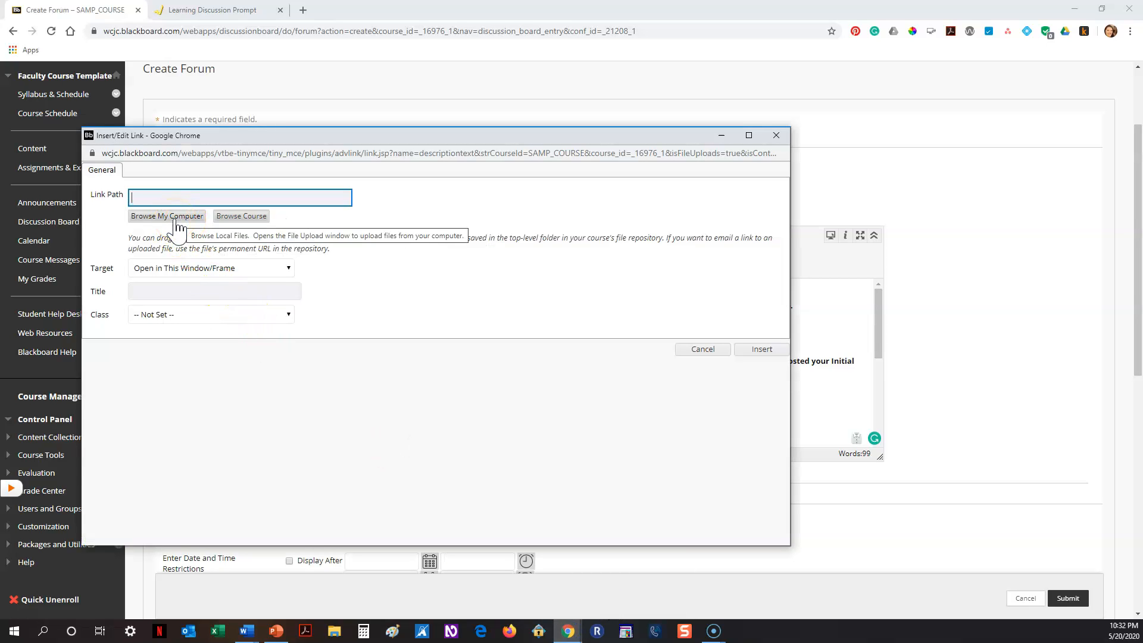
{"action": "left_click", "coordinate": [767, 141]}
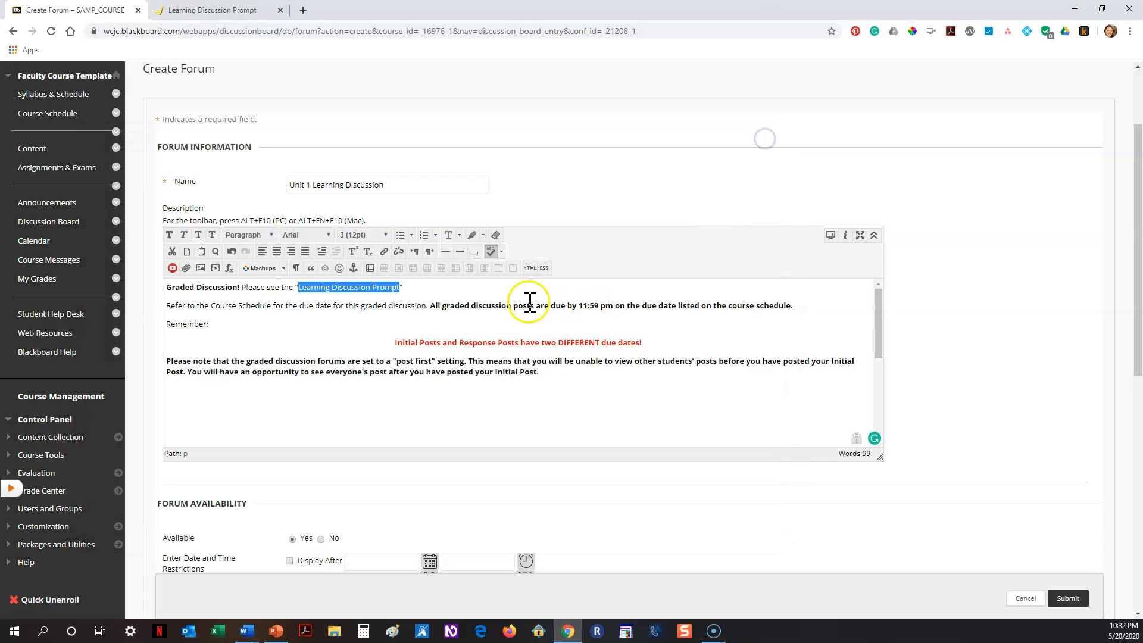
Undo the deletion of the "document in Unit 1" wording in the forum description.
{"action": "left_click", "coordinate": [429, 298]}
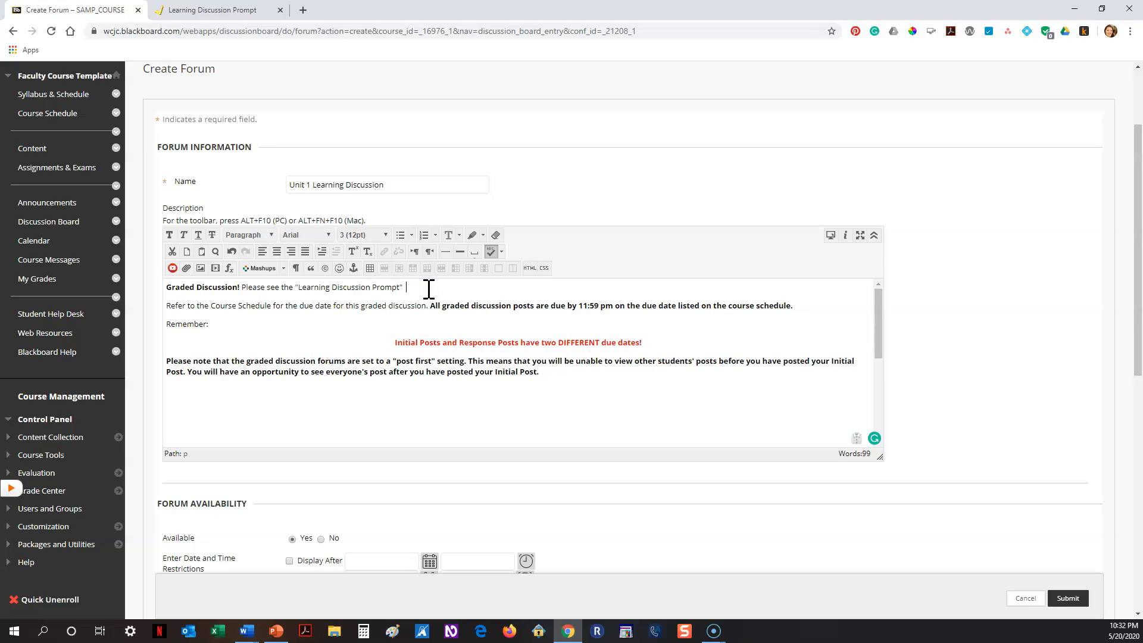
{"action": "left_click", "coordinate": [231, 251]}
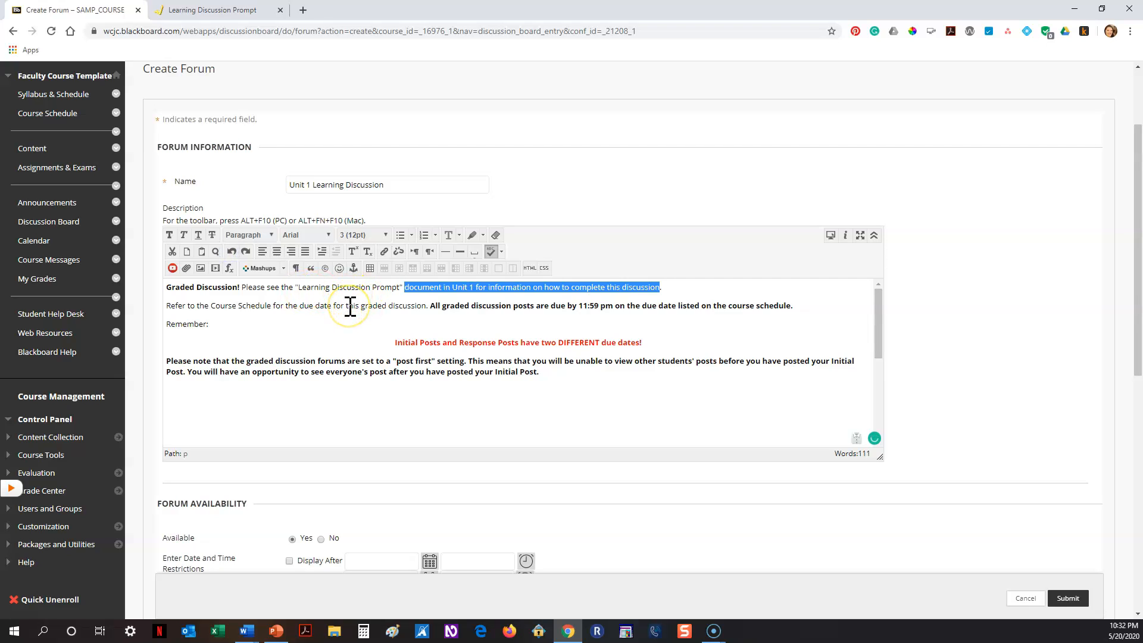
{"action": "left_click", "coordinate": [396, 328]}
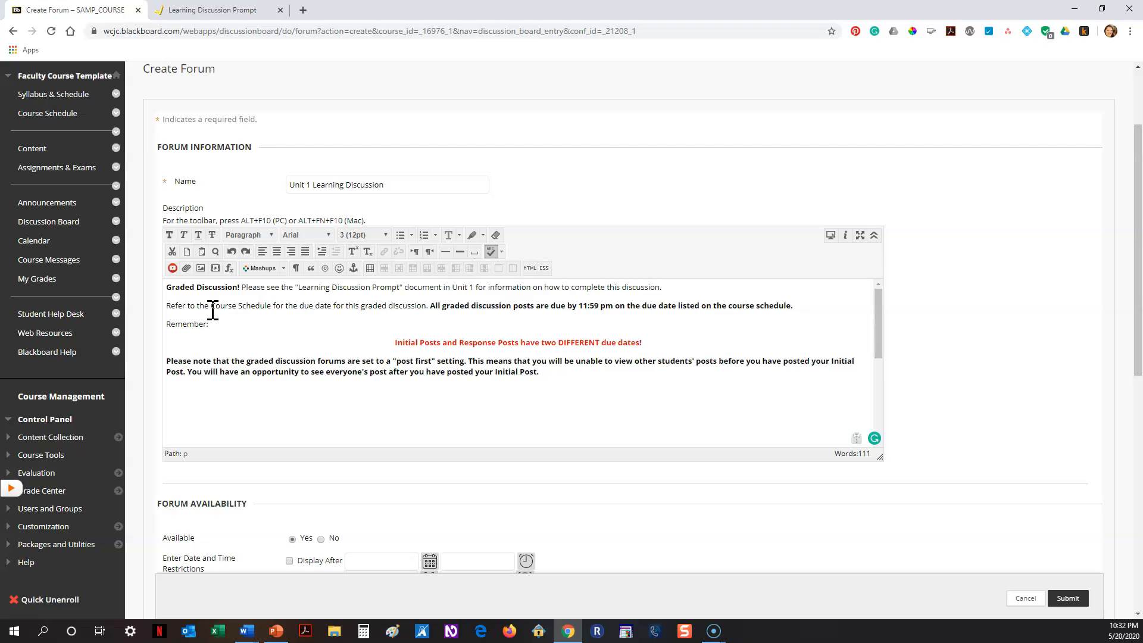
Review the forum description's Course Schedule reference, the reminder about two different due dates, and the "post first" note.
{"action": "left_click_drag", "start_coordinate": [167, 306], "coordinate": [338, 306]}
{"action": "left_click", "coordinate": [339, 321]}
{"action": "left_click_drag", "start_coordinate": [393, 343], "coordinate": [655, 344]}
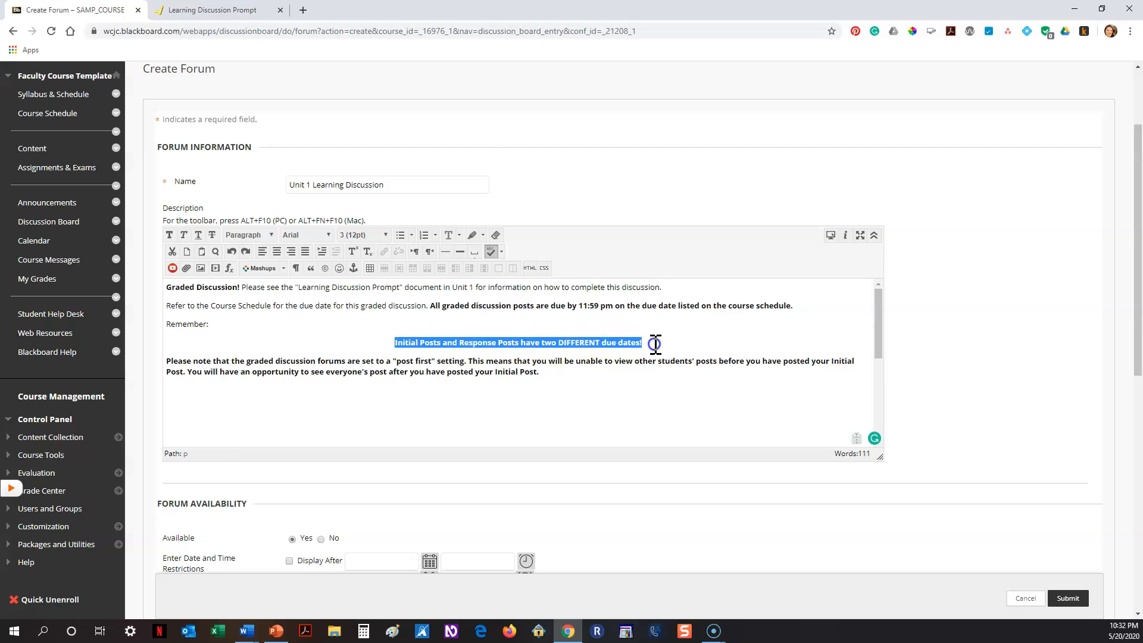
{"action": "left_click", "coordinate": [653, 359]}
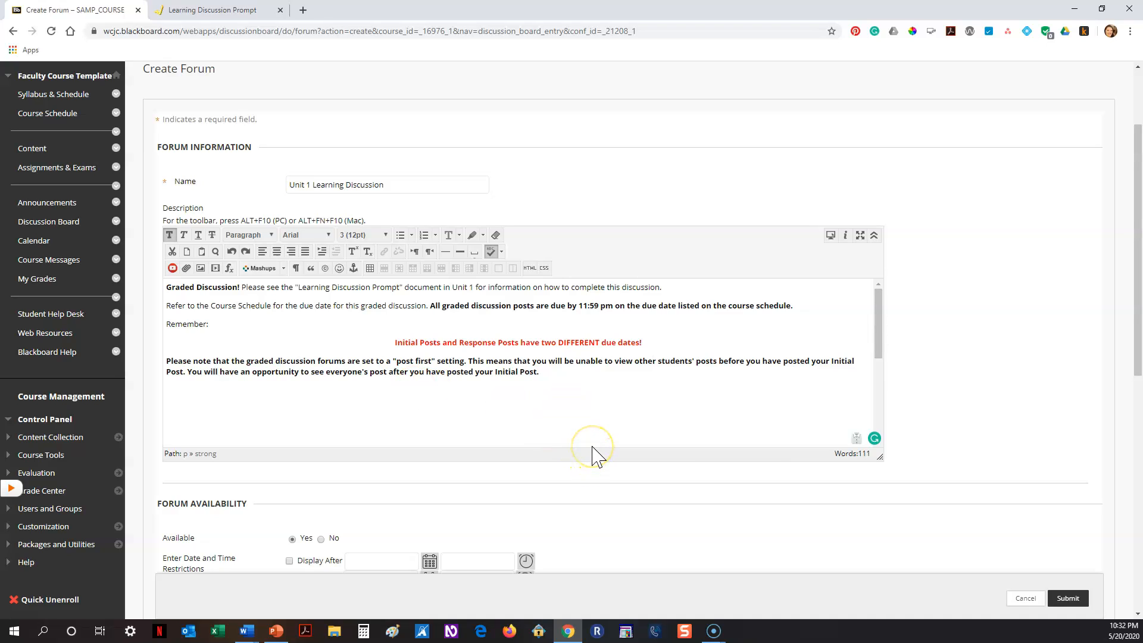
{"action": "scroll", "coordinate": [593, 452], "scroll_direction": "down", "scroll_amount": 5}
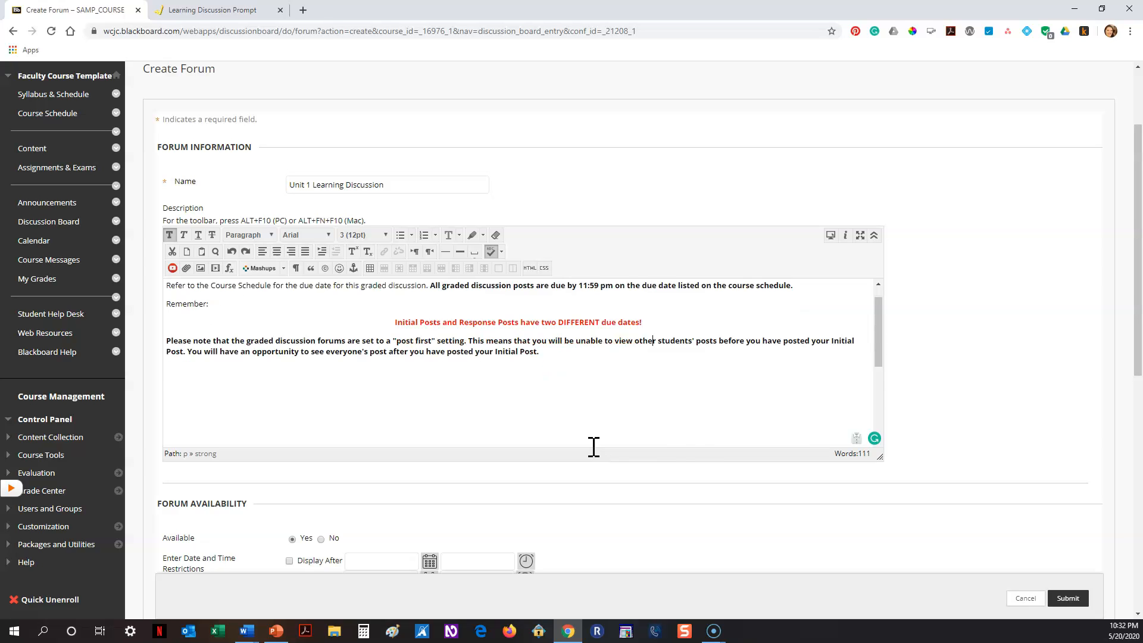
{"action": "scroll", "coordinate": [714, 452], "scroll_direction": "up", "scroll_amount": 2}
{"action": "left_click_drag", "start_coordinate": [881, 477], "coordinate": [898, 421]}
Make the forum available and set it to display after 05/20/2020 at 12:00 AM.
{"action": "scroll", "coordinate": [911, 444], "scroll_direction": "down", "scroll_amount": 5}
{"action": "scroll", "coordinate": [913, 445], "scroll_direction": "down", "scroll_amount": 1}
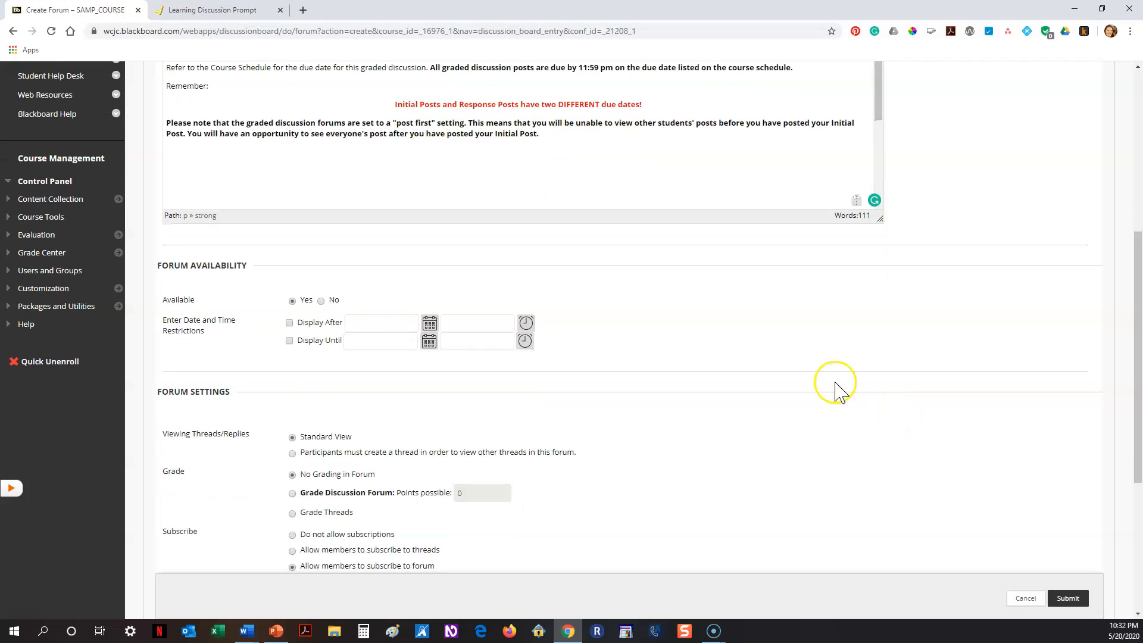
{"action": "left_click", "coordinate": [292, 301]}
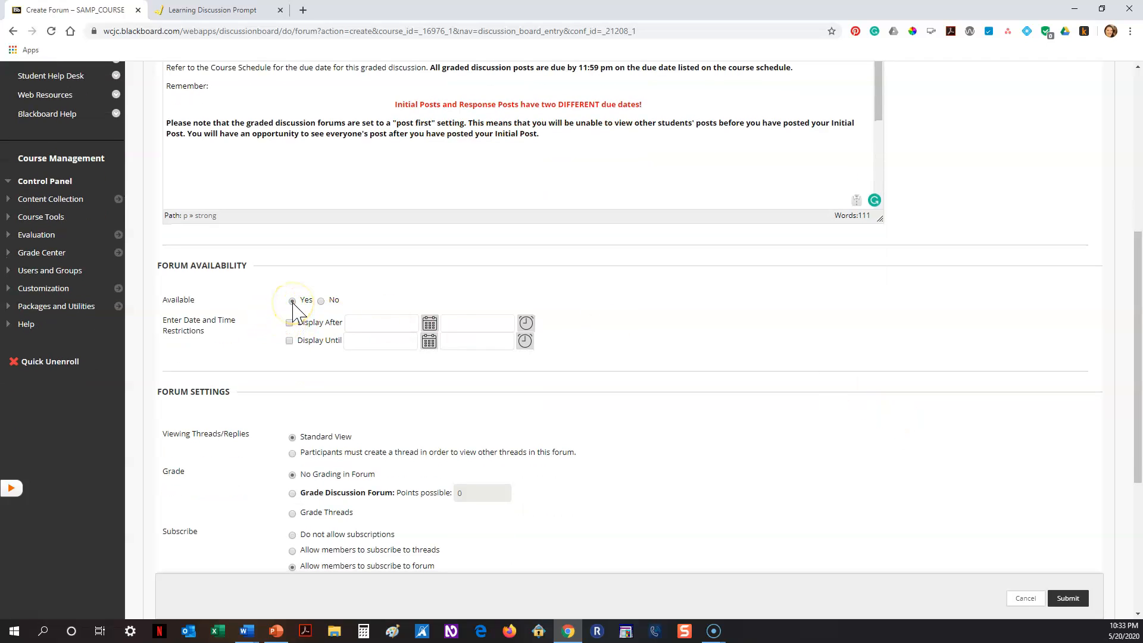
{"action": "left_click", "coordinate": [289, 323]}
{"action": "left_click", "coordinate": [290, 323]}
{"action": "left_click", "coordinate": [290, 323]}
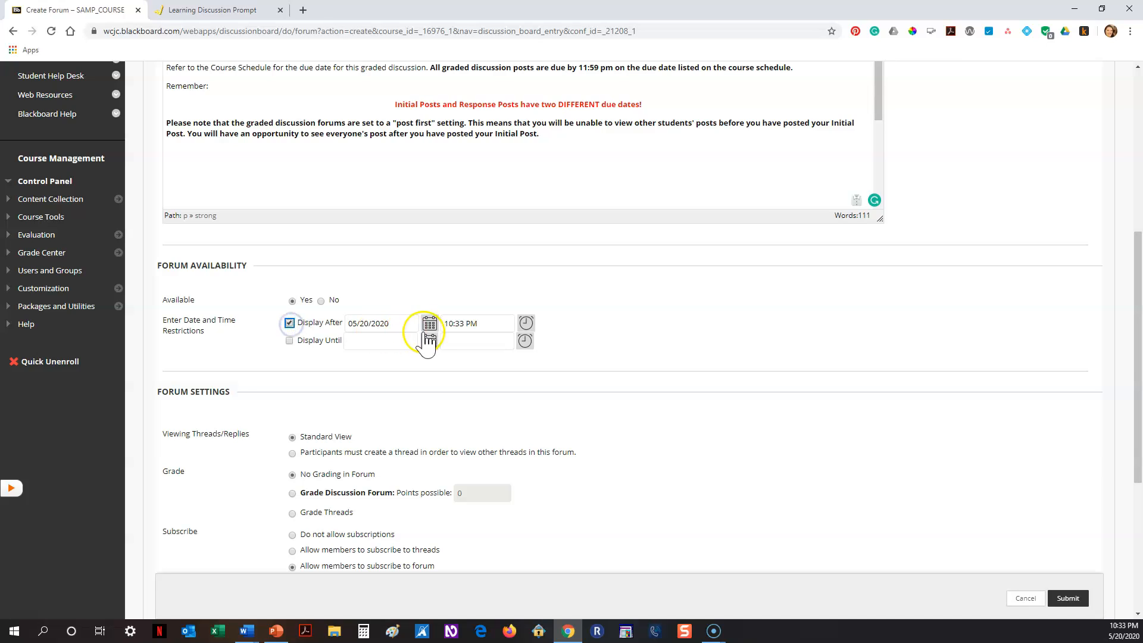
{"action": "left_click", "coordinate": [526, 323]}
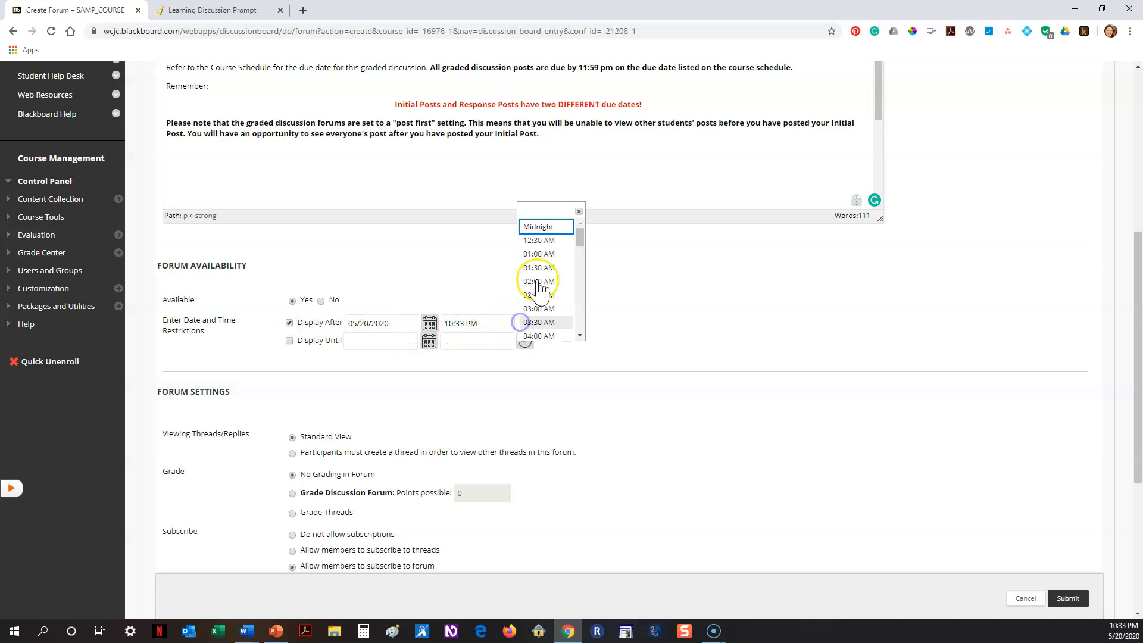
{"action": "left_click", "coordinate": [534, 228]}
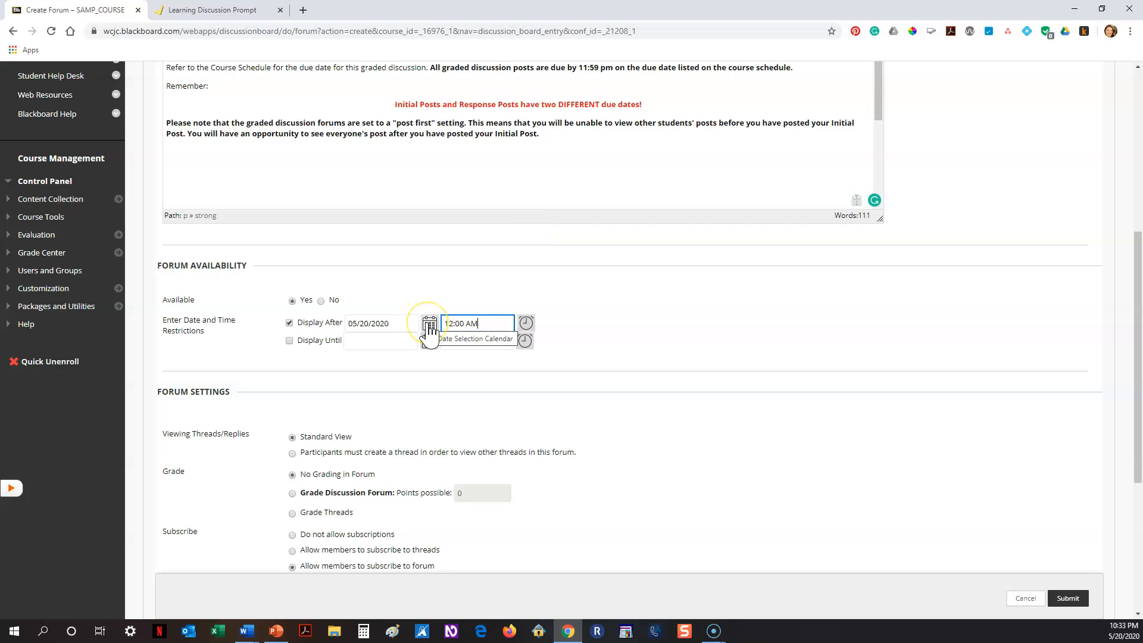
Set the forum to display until 05/28/2020 at 11:59 PM.
{"action": "left_click", "coordinate": [290, 341]}
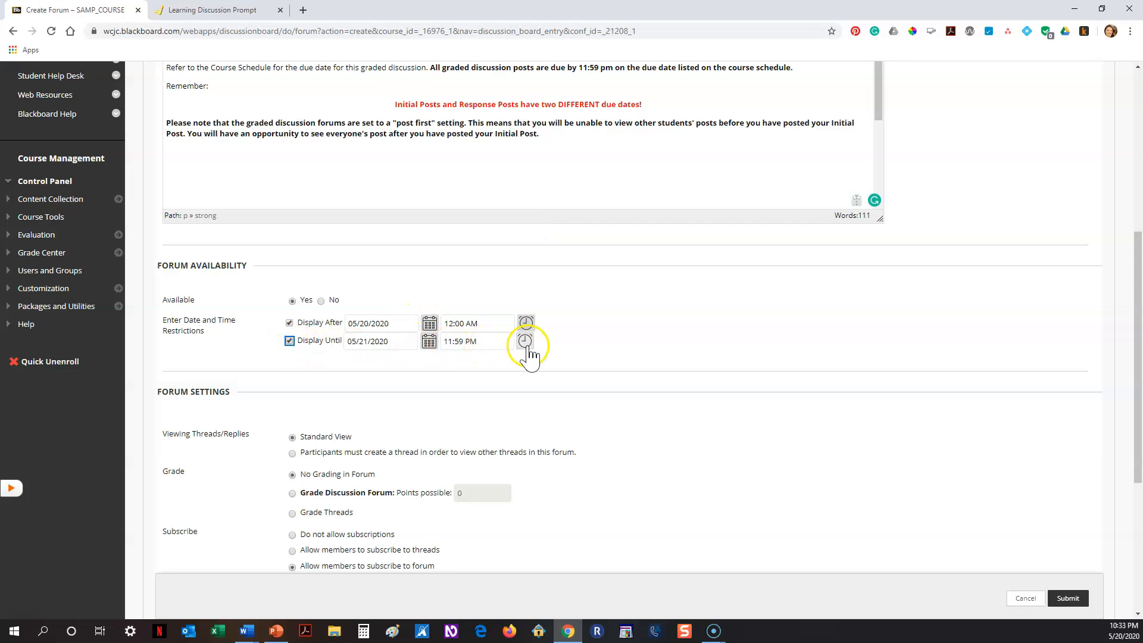
{"action": "left_click", "coordinate": [428, 342]}
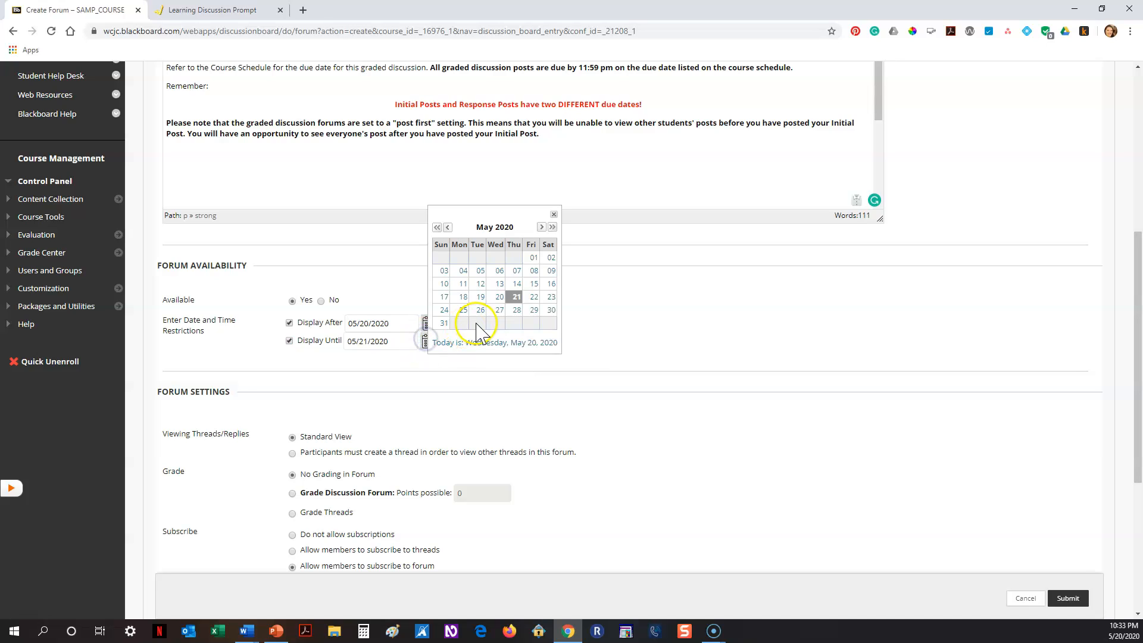
{"action": "left_click", "coordinate": [514, 312]}
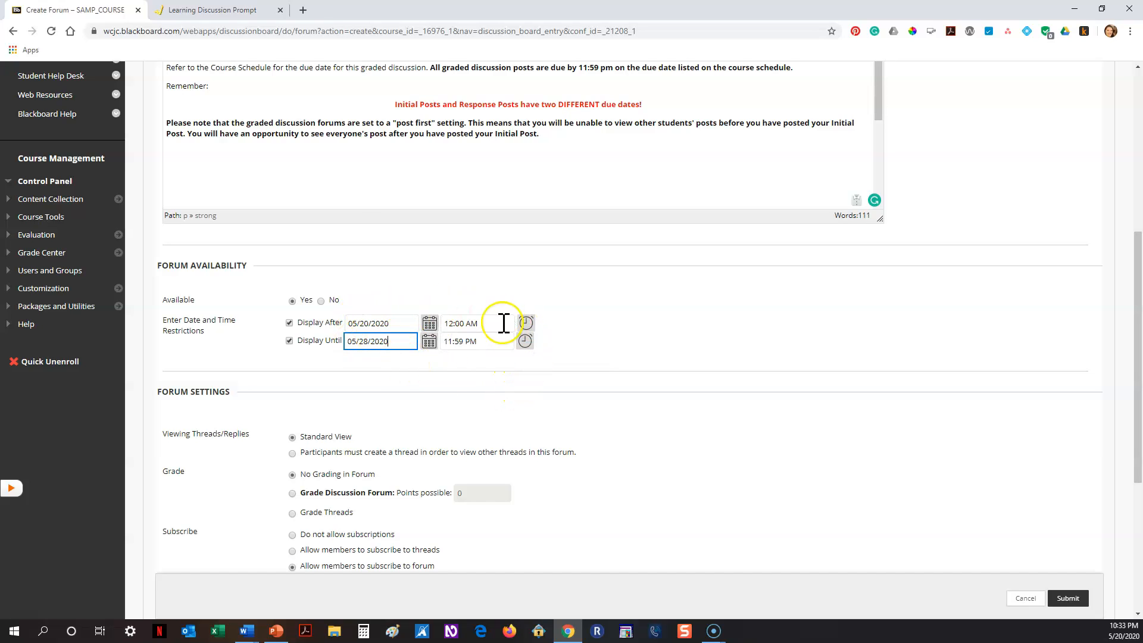
Check the "post first" note in the description and require participants to create a thread in order to view other threads in this forum.
{"action": "scroll", "coordinate": [553, 363], "scroll_direction": "down", "scroll_amount": 2}
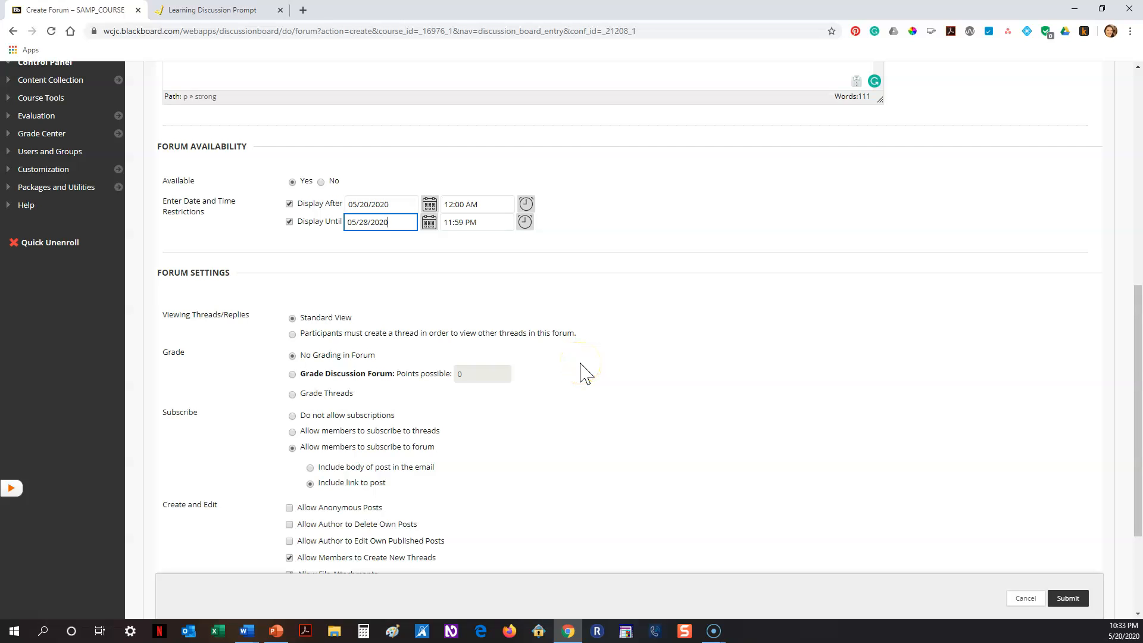
{"action": "scroll", "coordinate": [582, 370], "scroll_direction": "up", "scroll_amount": 3}
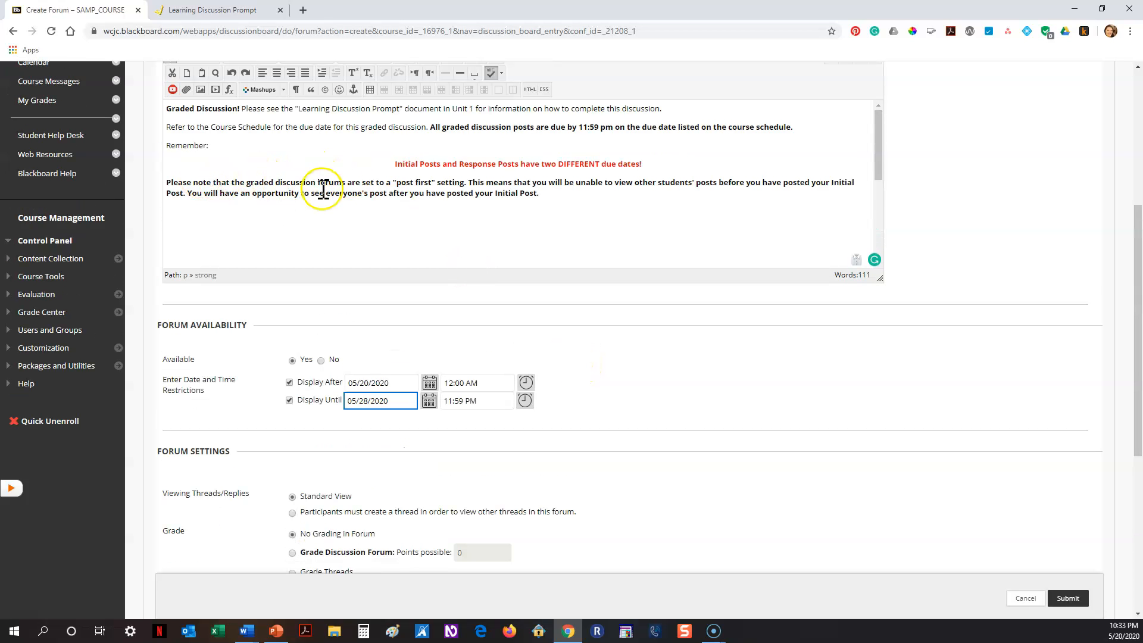
{"action": "left_click_drag", "start_coordinate": [365, 183], "coordinate": [494, 184]}
{"action": "left_click", "coordinate": [487, 212]}
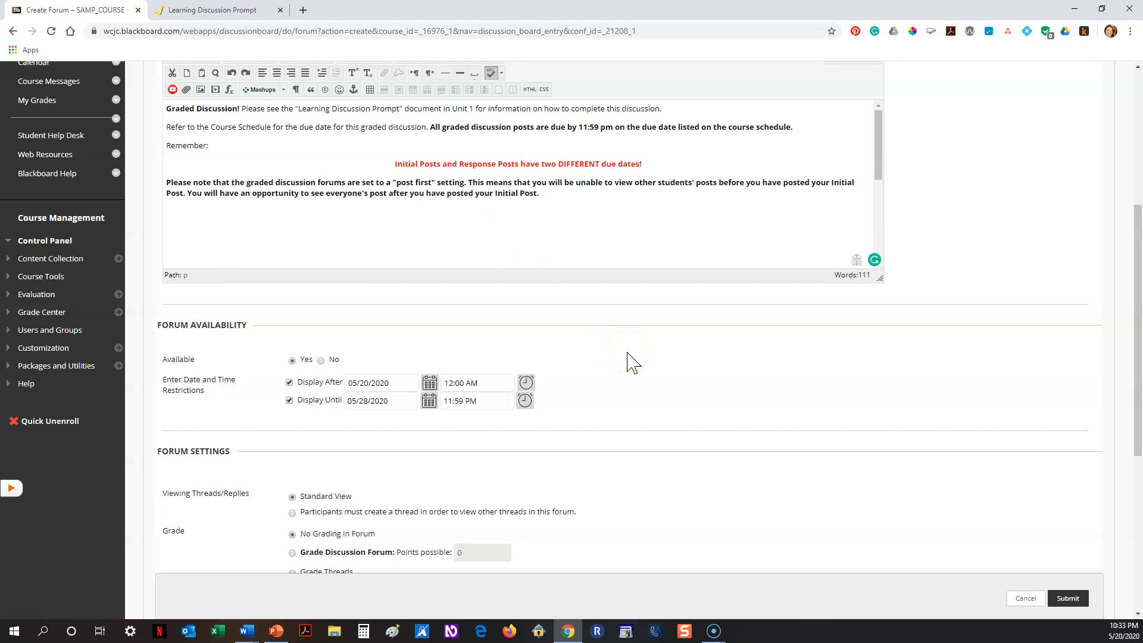
{"action": "scroll", "coordinate": [633, 362], "scroll_direction": "down", "scroll_amount": 2}
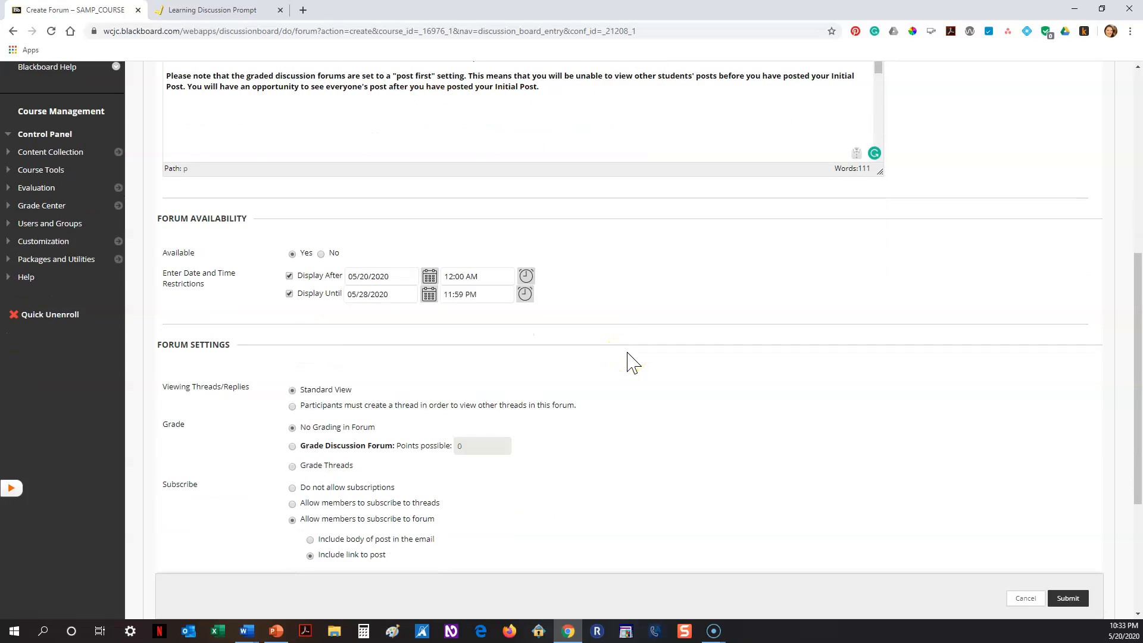
{"action": "scroll", "coordinate": [632, 362], "scroll_direction": "down", "scroll_amount": 1}
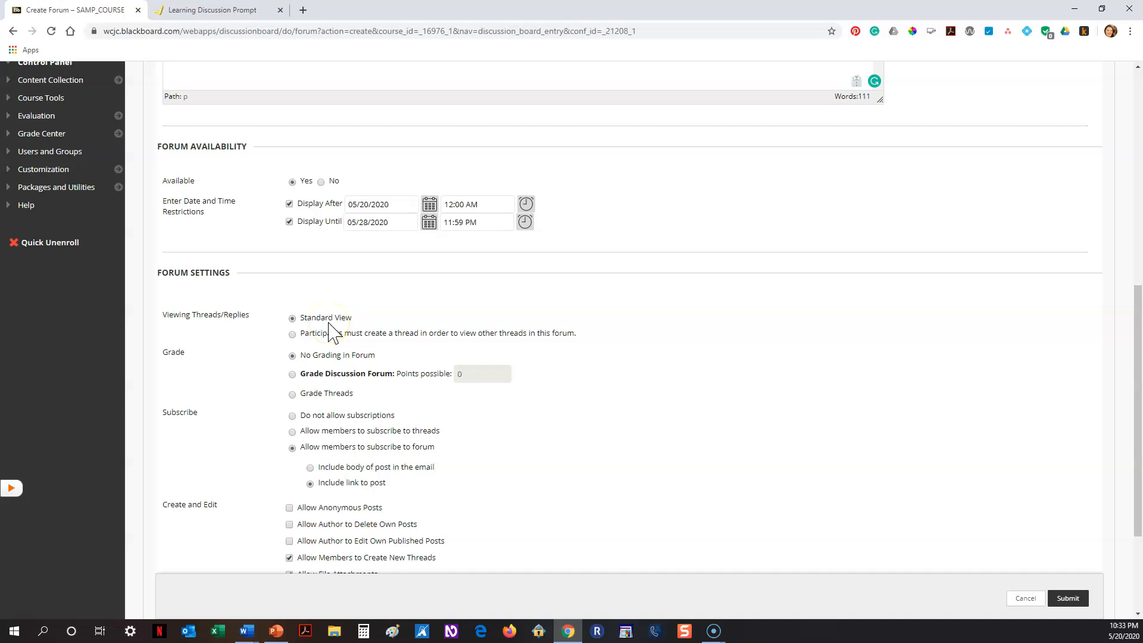
{"action": "left_click", "coordinate": [291, 334]}
{"action": "left_click", "coordinate": [377, 345]}
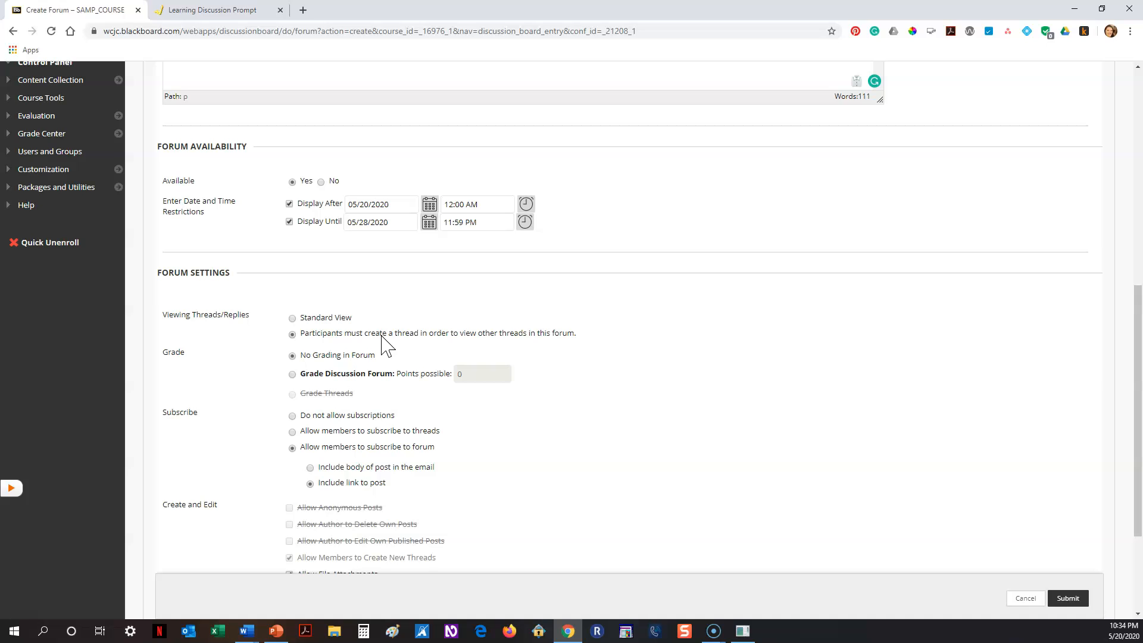
{"action": "left_click", "coordinate": [296, 336]}
Grade the discussion forum as a whole with 100 points possible.
{"action": "left_click", "coordinate": [292, 375]}
{"action": "left_click", "coordinate": [461, 372]}
{"action": "type", "text": "100"}
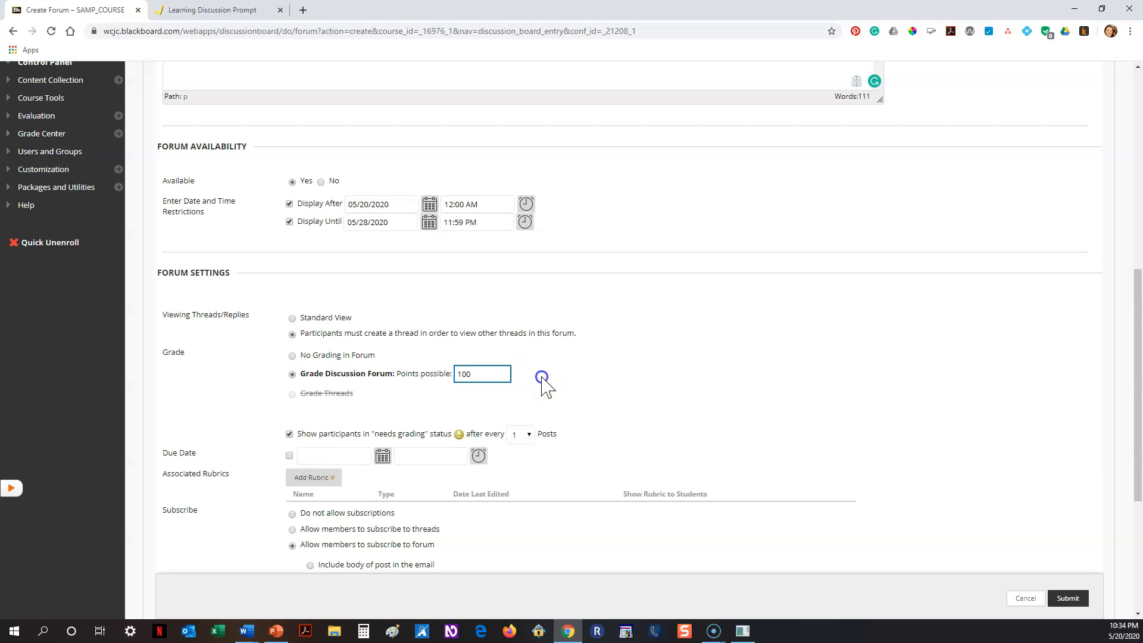
Give the graded forum a due date of 05/28/2020 at 11:59 PM.
{"action": "scroll", "coordinate": [532, 381], "scroll_direction": "down", "scroll_amount": 1}
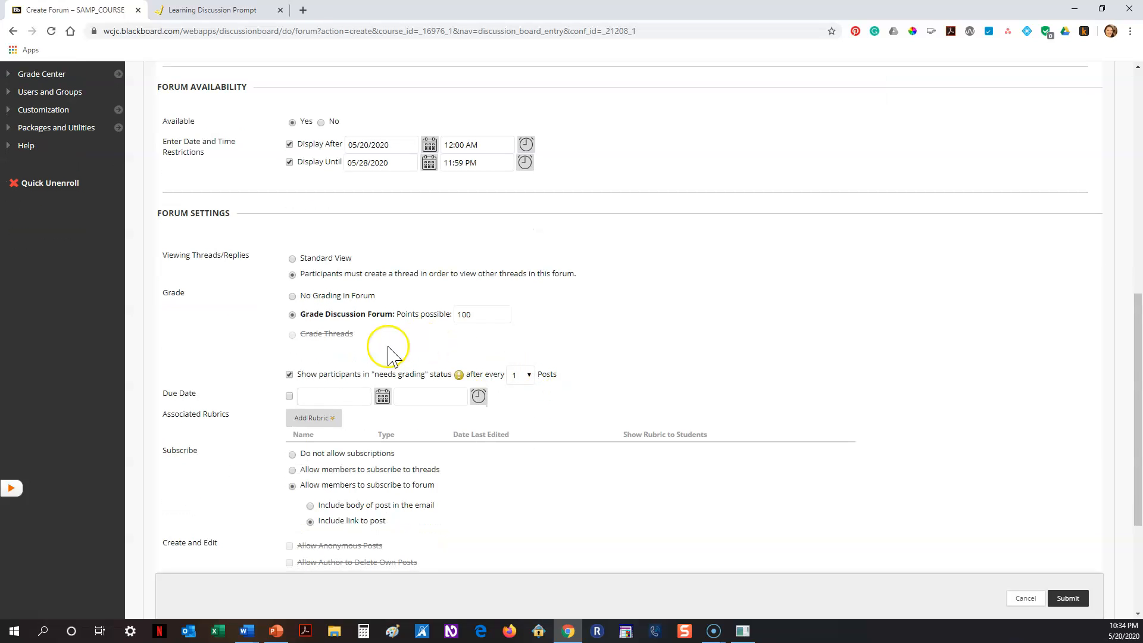
{"action": "left_click", "coordinate": [289, 397]}
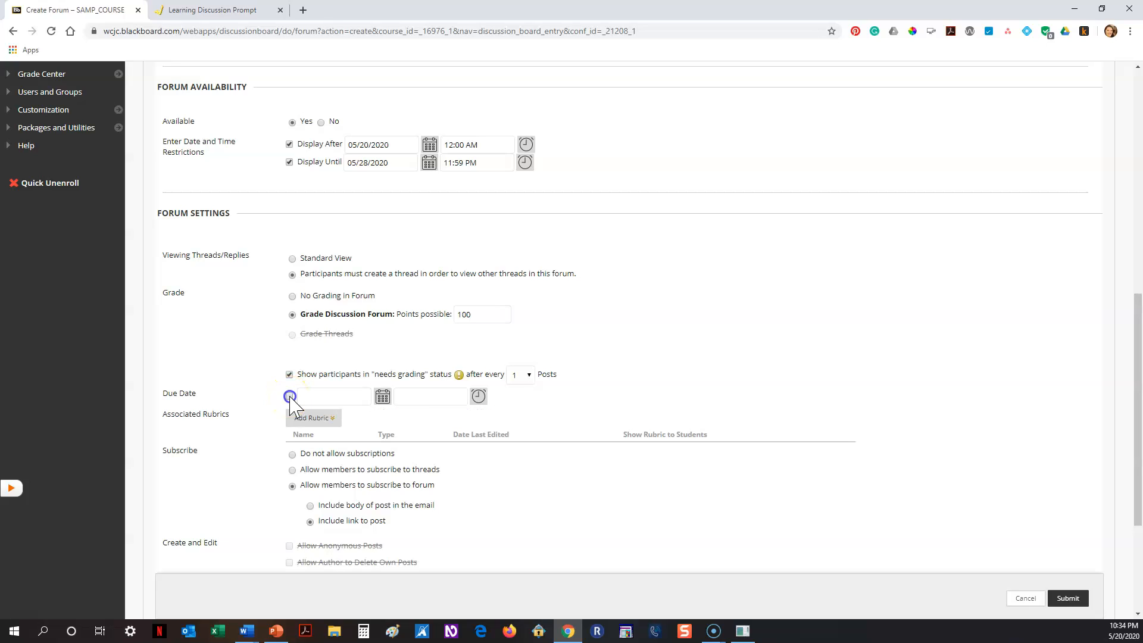
{"action": "left_click", "coordinate": [382, 397]}
{"action": "left_click", "coordinate": [470, 365]}
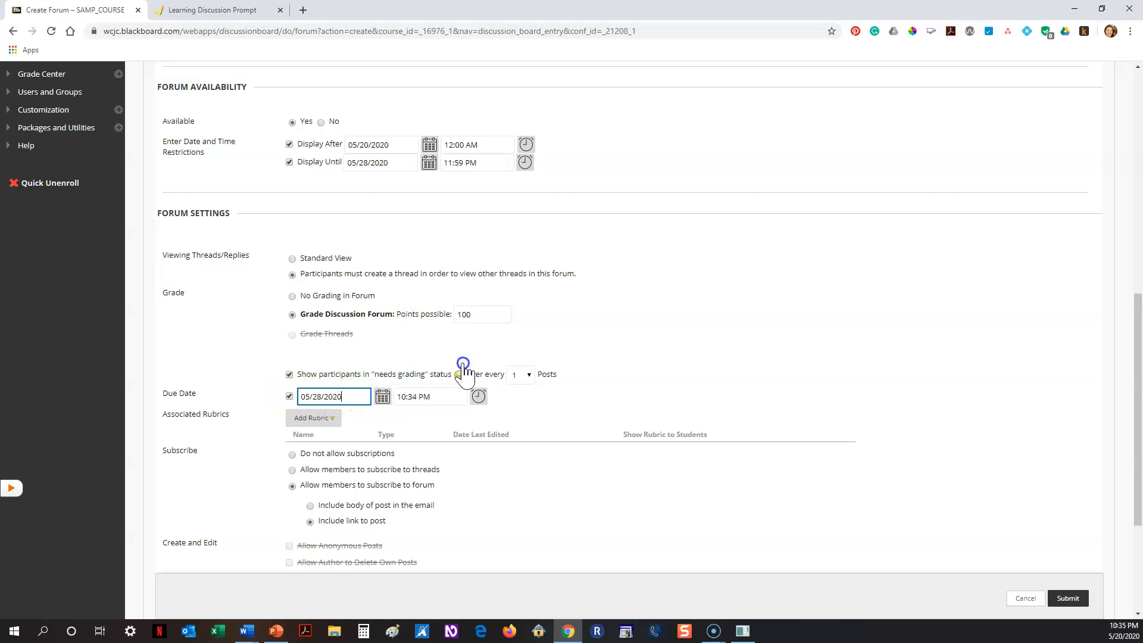
{"action": "left_click", "coordinate": [477, 396]}
{"action": "left_click_drag", "start_coordinate": [536, 306], "coordinate": [532, 410]}
{"action": "left_click", "coordinate": [494, 403]}
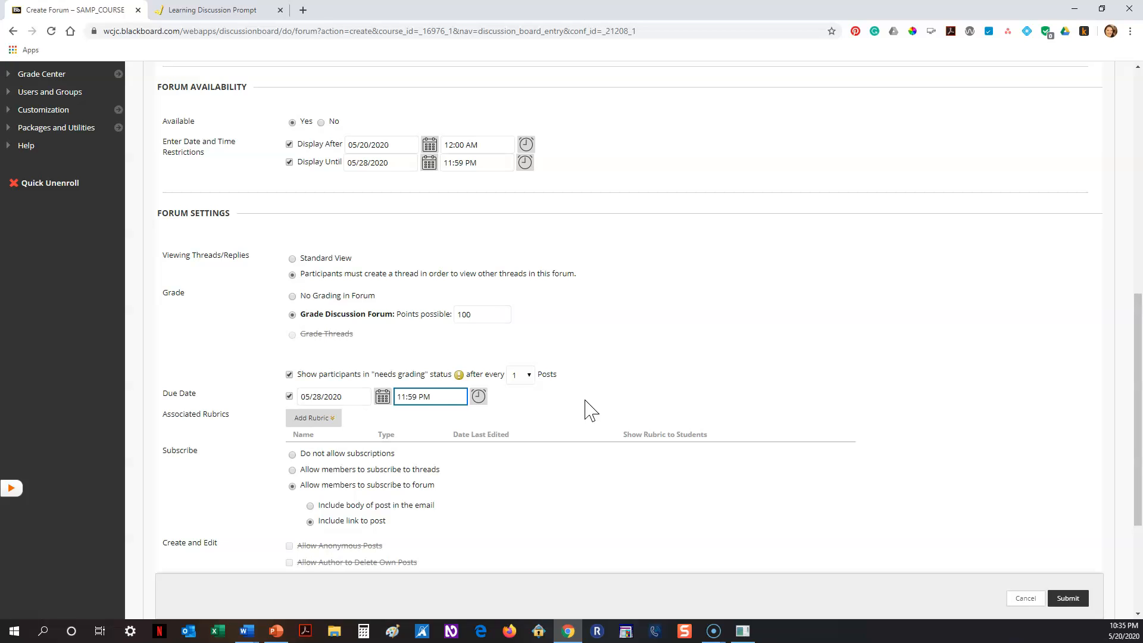
Review the reminder in the forum description that initial posts and response posts have two different due dates.
{"action": "scroll", "coordinate": [612, 400], "scroll_direction": "up", "scroll_amount": 4}
{"action": "left_click_drag", "start_coordinate": [663, 164], "coordinate": [388, 164]}
{"action": "left_click", "coordinate": [777, 386]}
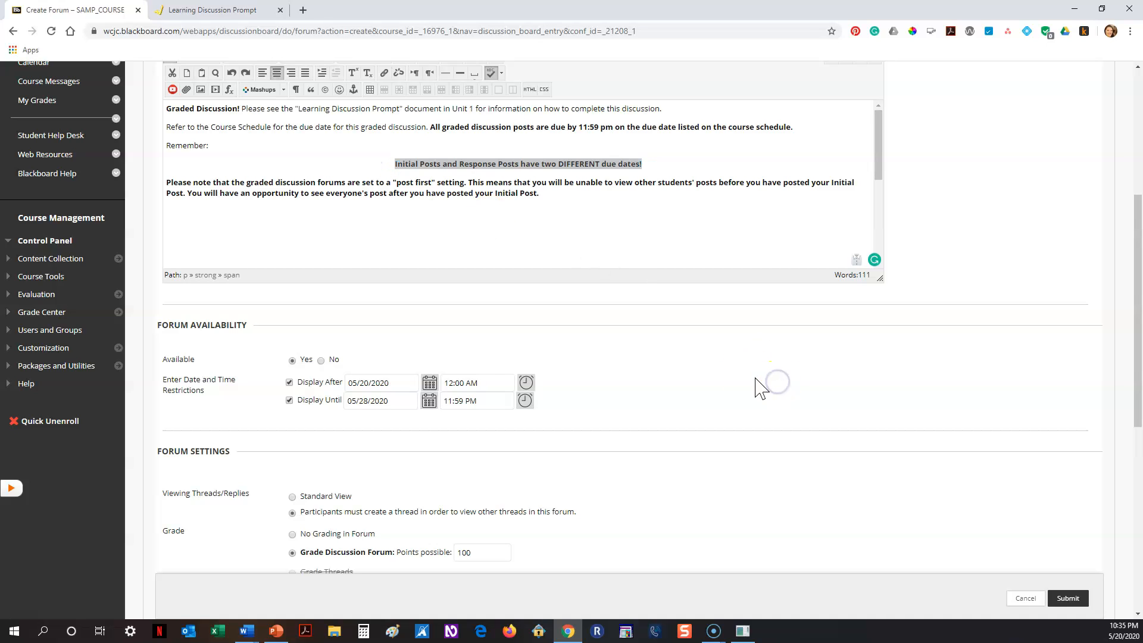
{"action": "left_click", "coordinate": [684, 232]}
{"action": "left_click", "coordinate": [646, 167]}
{"action": "left_click", "coordinate": [648, 161]}
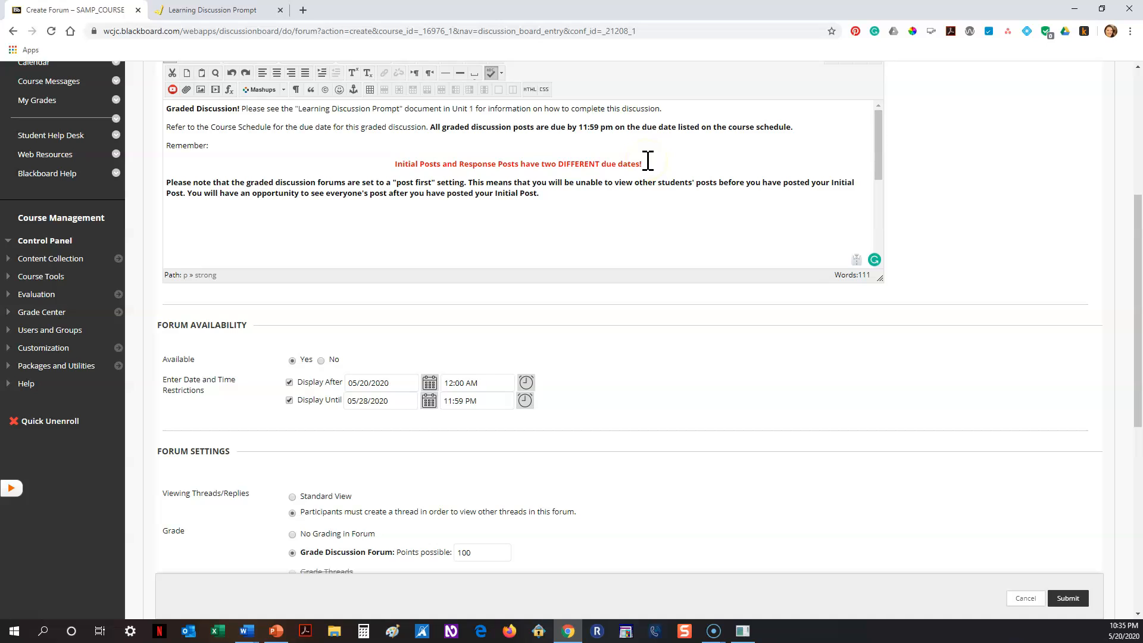
{"action": "left_click", "coordinate": [490, 171]}
{"action": "left_click", "coordinate": [665, 359]}
Try showing participants in "needs grading" status after every 2 posts, and return the setting to every 1 post.
{"action": "scroll", "coordinate": [684, 390], "scroll_direction": "down", "scroll_amount": 4}
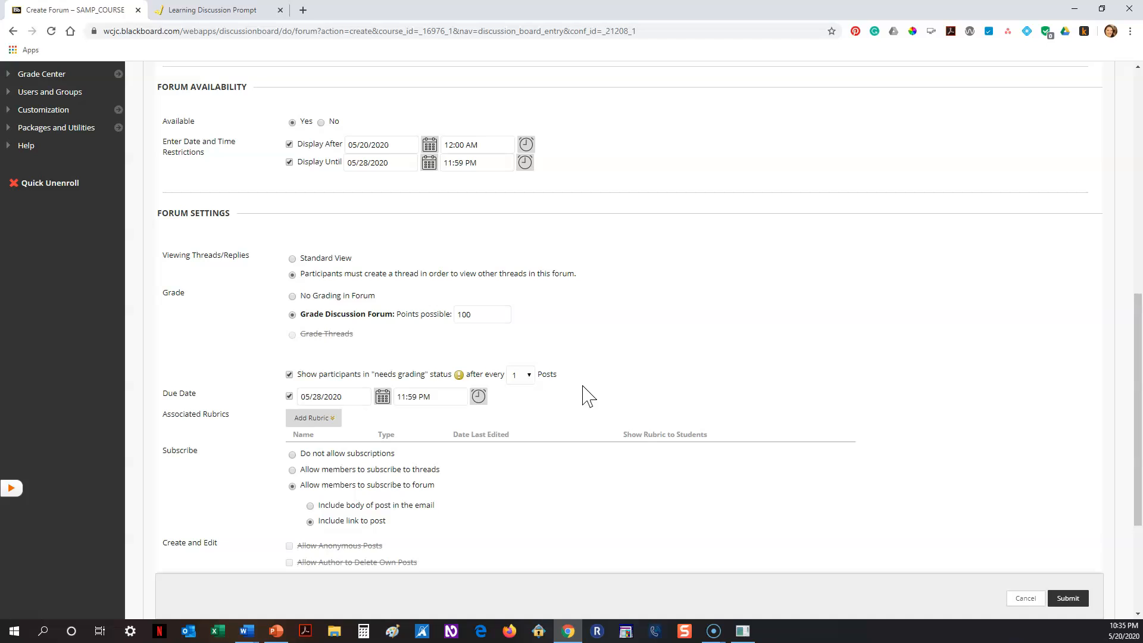
{"action": "left_click", "coordinate": [527, 375]}
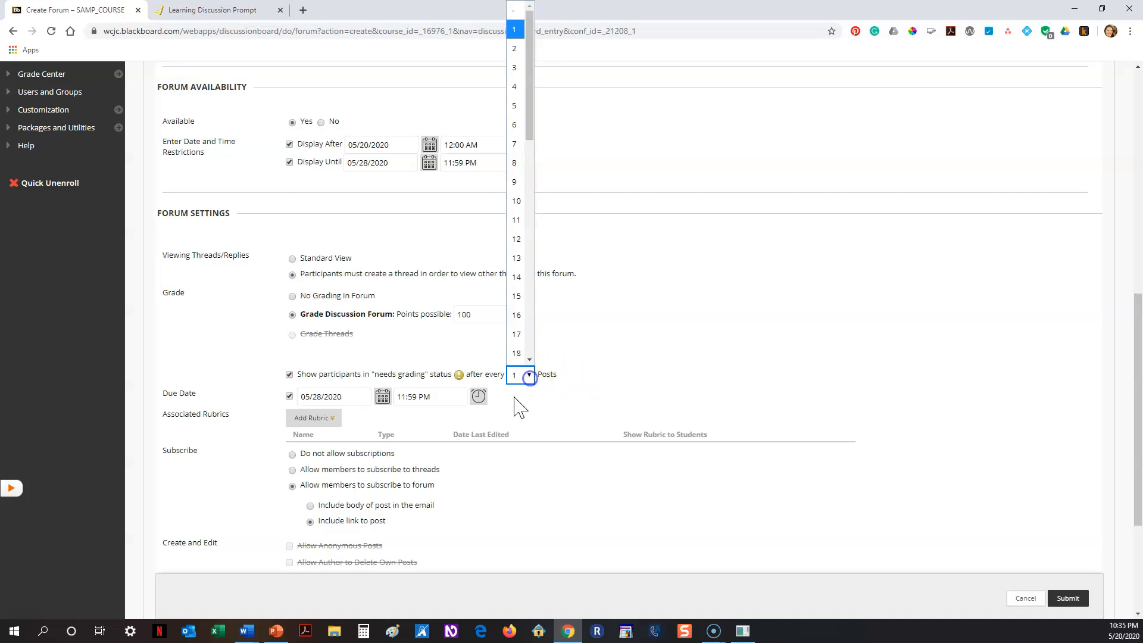
{"action": "left_click", "coordinate": [515, 49]}
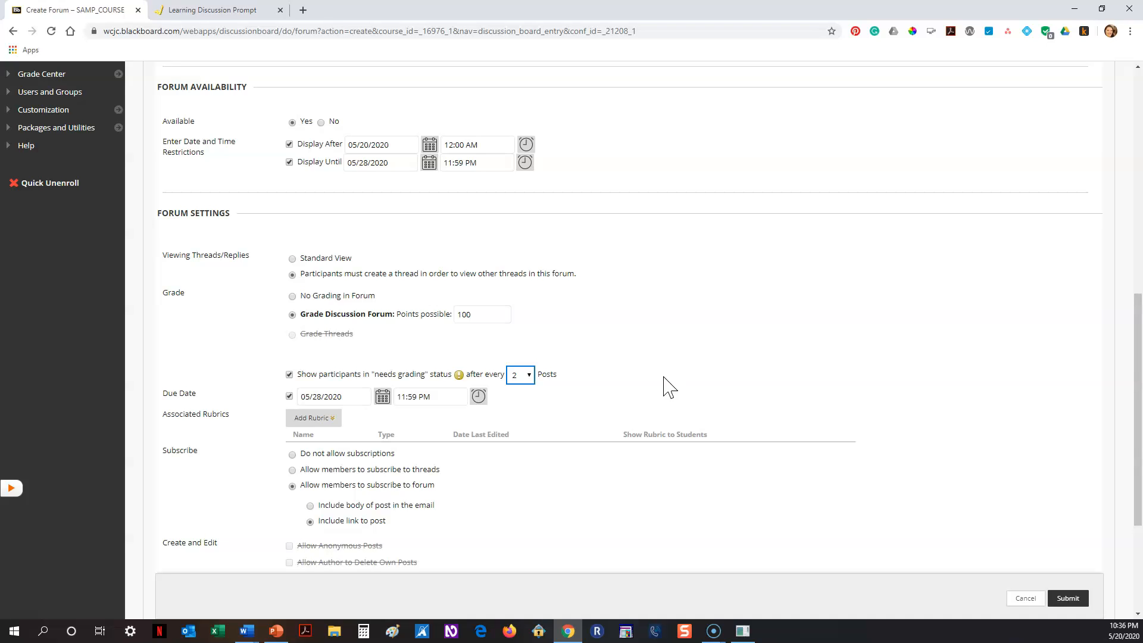
{"action": "left_click", "coordinate": [530, 377]}
{"action": "left_click", "coordinate": [513, 30]}
Disallow file attachments in the forum and submit the new forum.
{"action": "scroll", "coordinate": [752, 417], "scroll_direction": "down", "scroll_amount": 3}
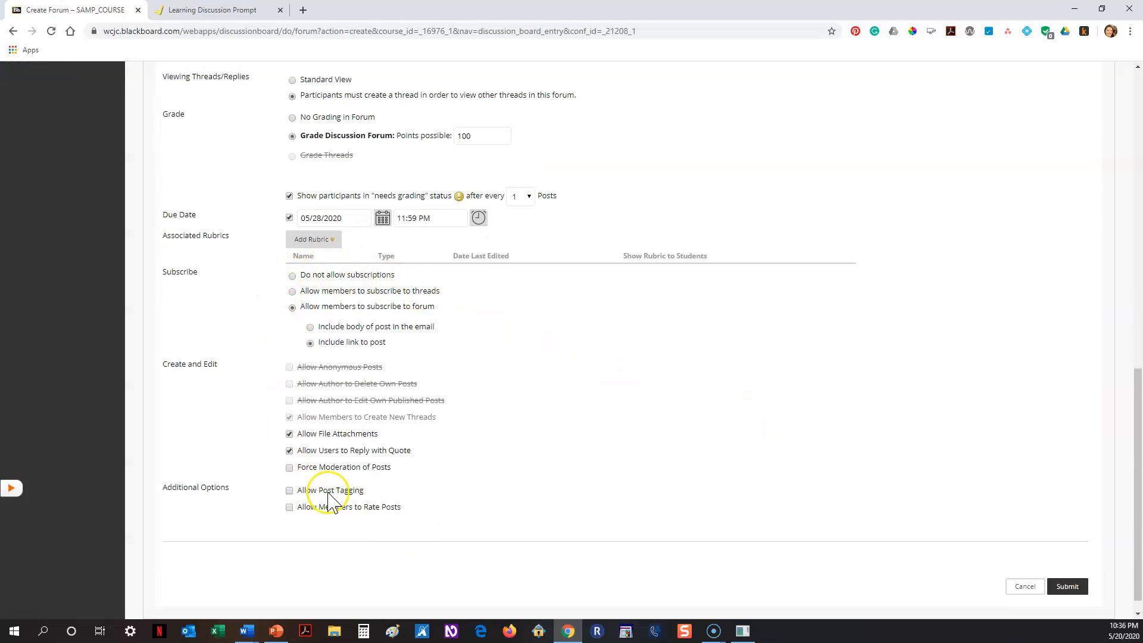
{"action": "left_click", "coordinate": [289, 434]}
{"action": "left_click", "coordinate": [321, 441]}
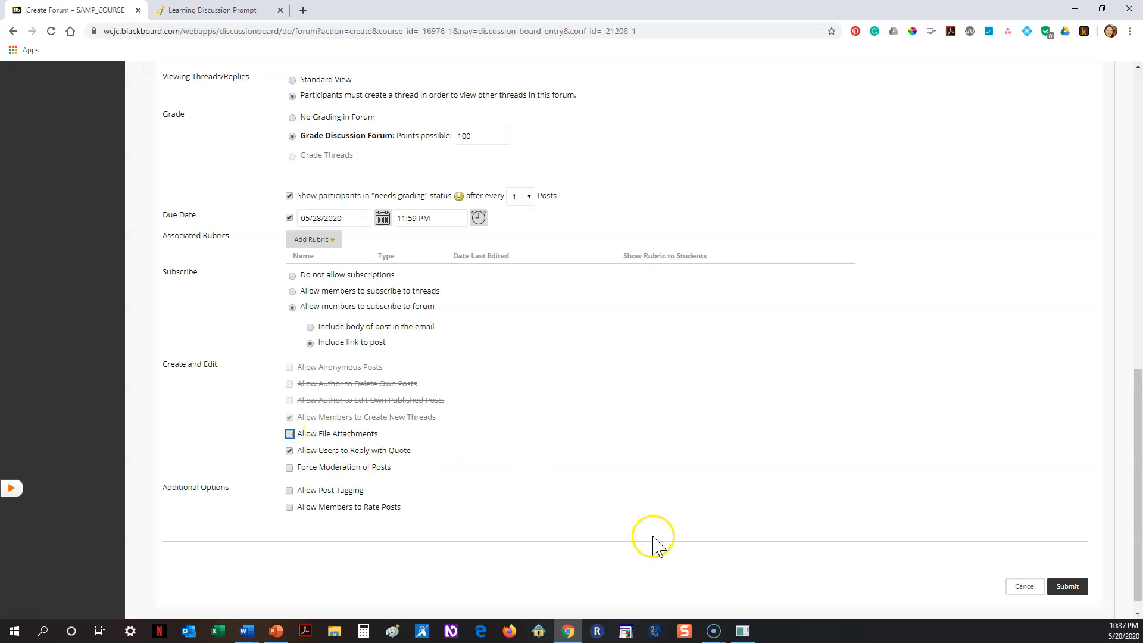
{"action": "left_click", "coordinate": [1075, 592]}
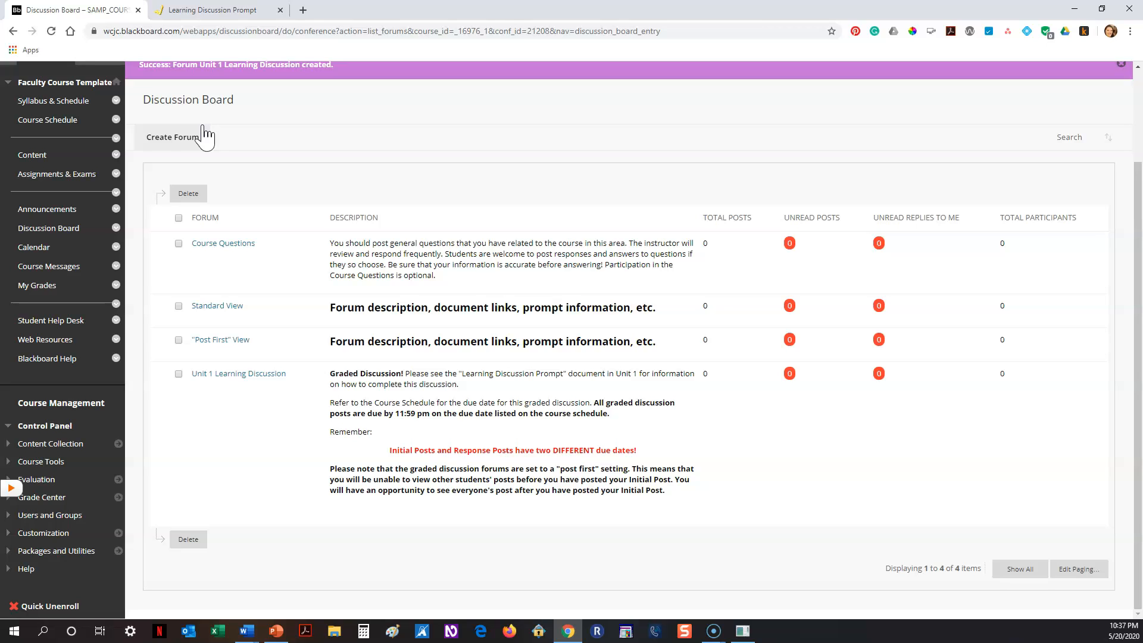
Create a course link in the Unit 1 content folder to the Unit 1 Learning Discussion forum, without date restrictions.
{"action": "left_click", "coordinate": [54, 152]}
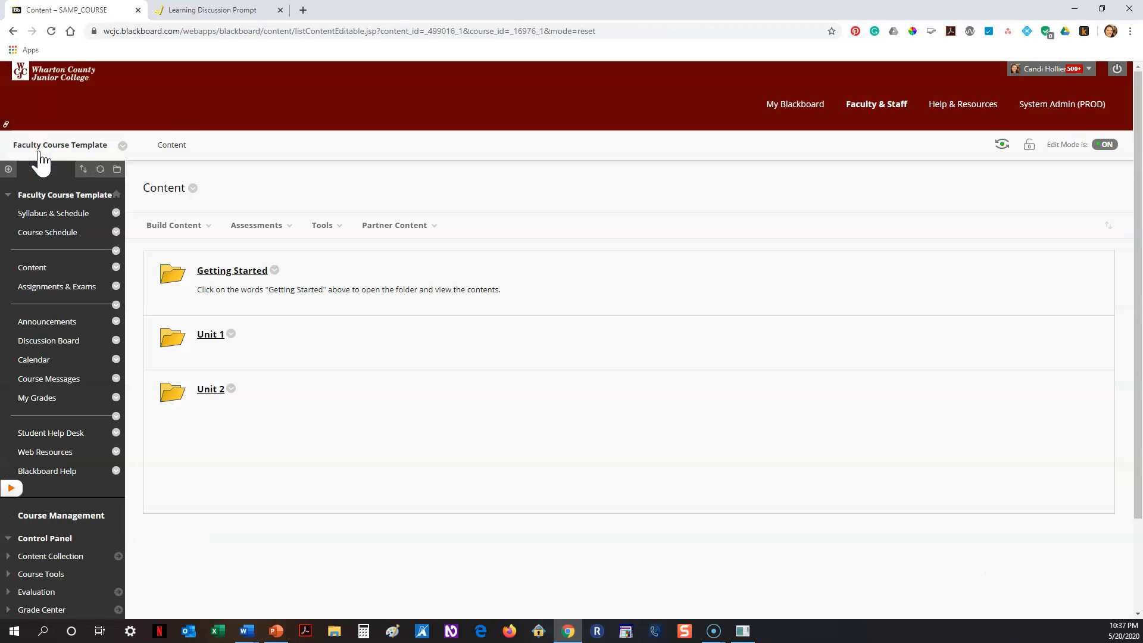
{"action": "left_click", "coordinate": [212, 336]}
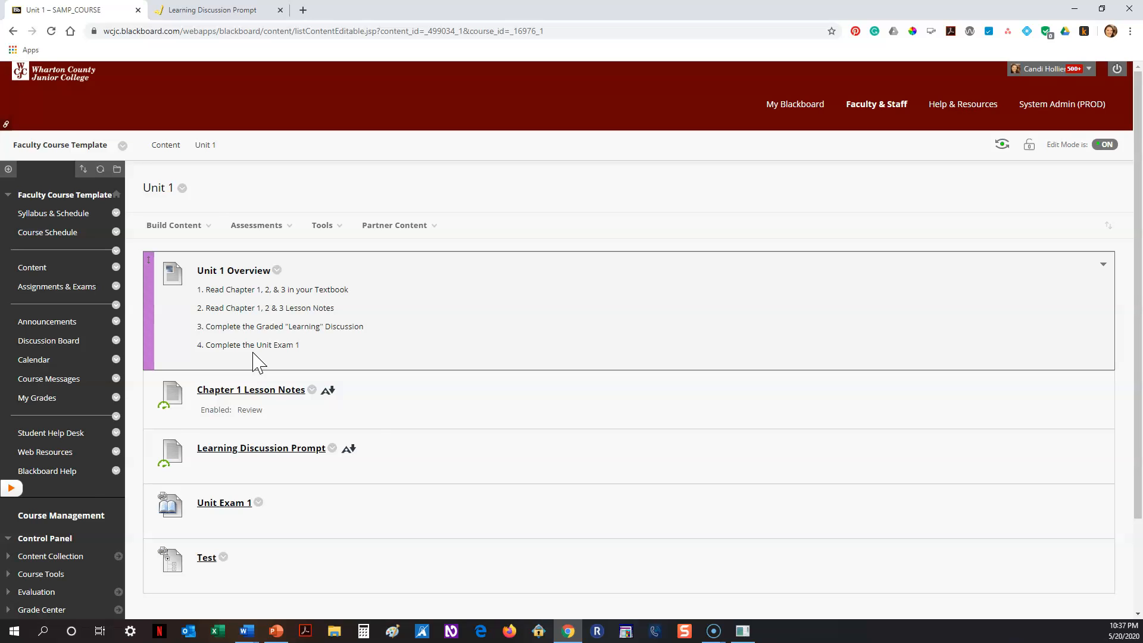
{"action": "left_click", "coordinate": [195, 231]}
{"action": "left_click", "coordinate": [194, 460]}
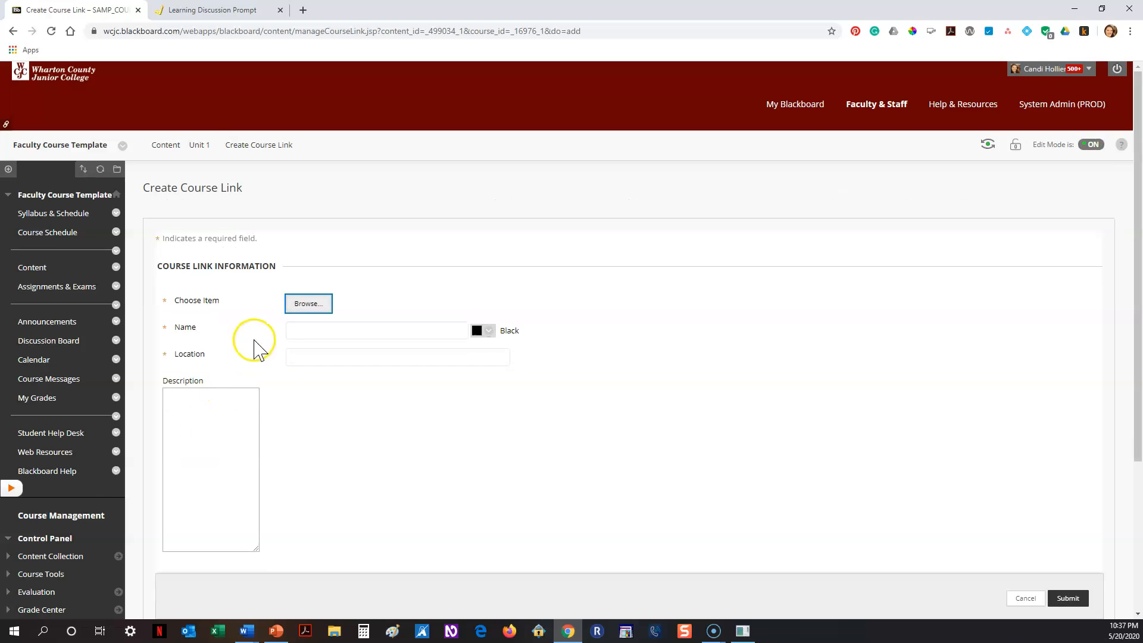
{"action": "left_click", "coordinate": [294, 307]}
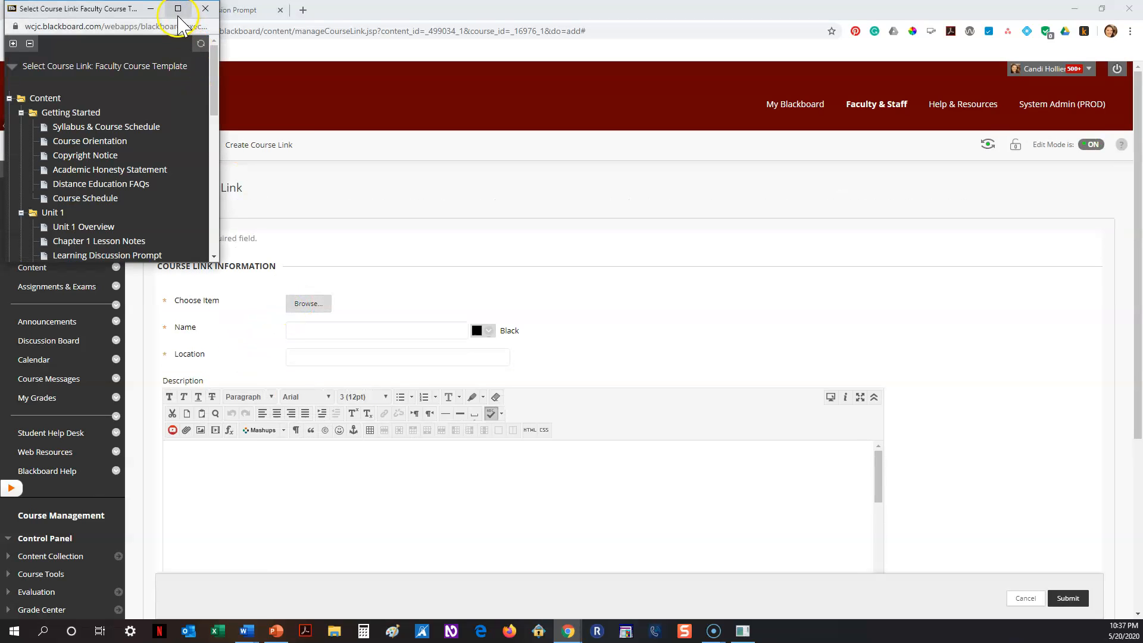
{"action": "left_click", "coordinate": [177, 8]}
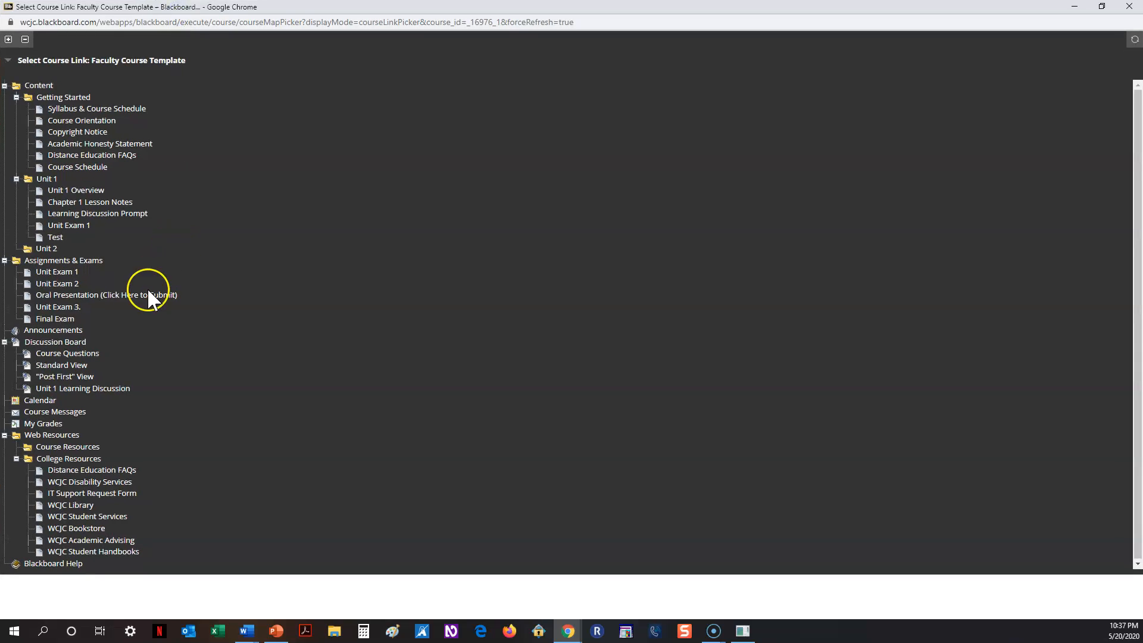
{"action": "left_click", "coordinate": [83, 390]}
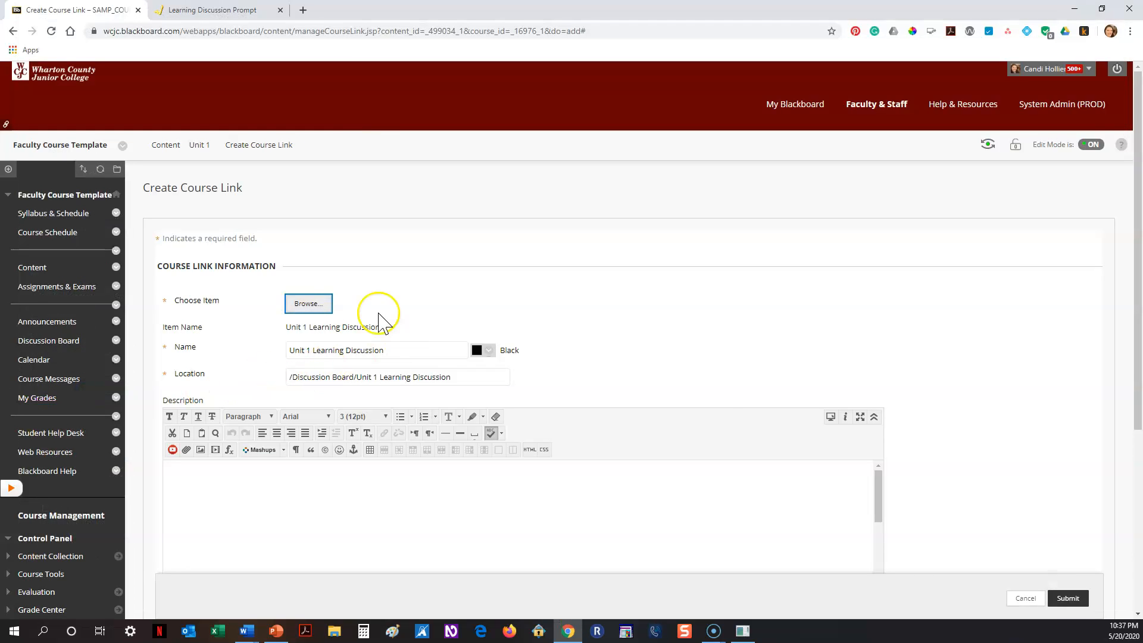
{"action": "scroll", "coordinate": [1025, 545], "scroll_direction": "down", "scroll_amount": 1}
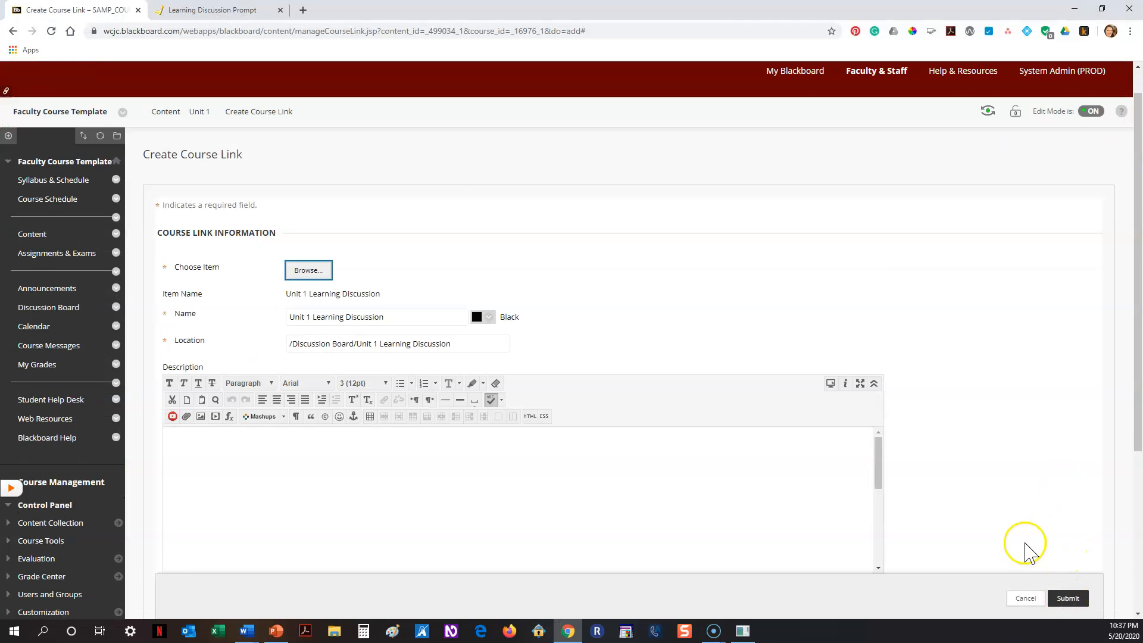
{"action": "scroll", "coordinate": [1025, 545], "scroll_direction": "down", "scroll_amount": 5}
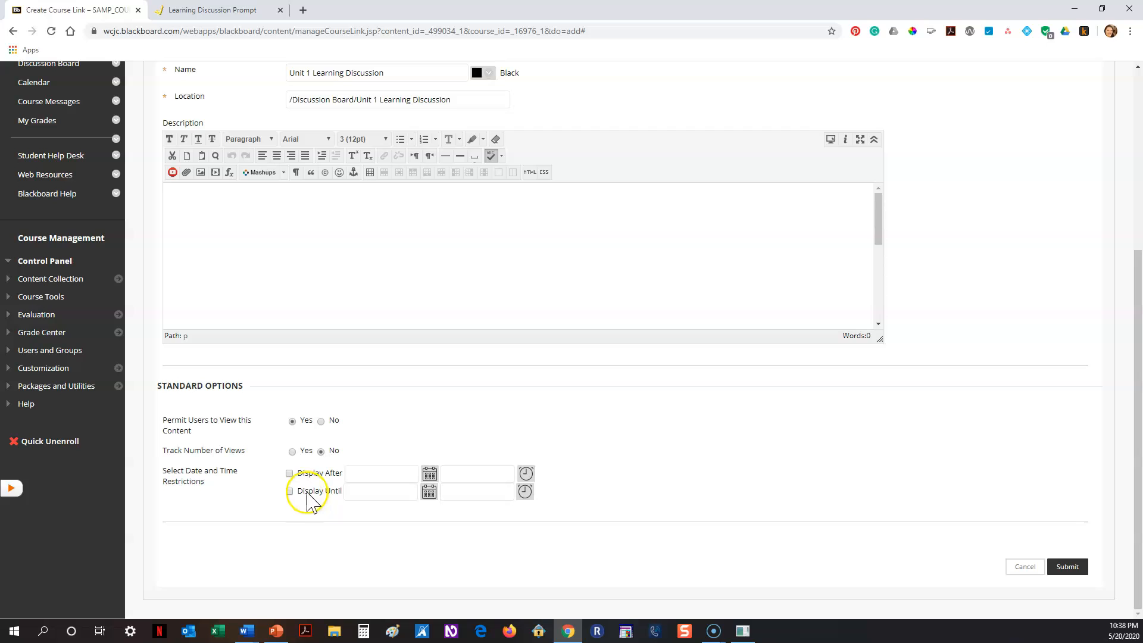
{"action": "left_click", "coordinate": [1071, 569]}
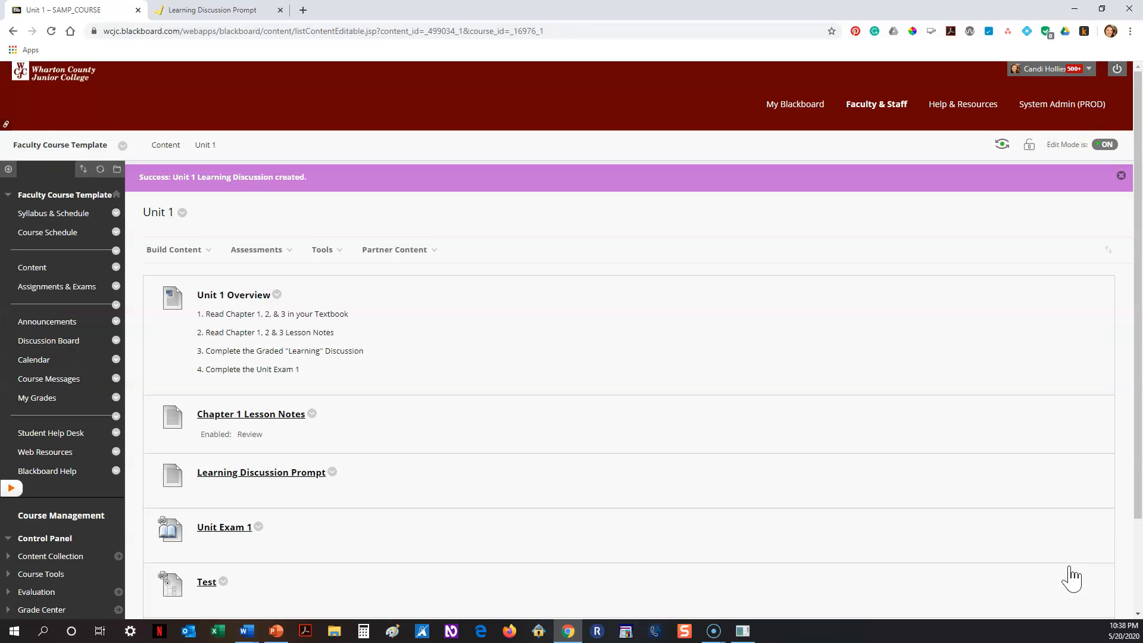
Move the Unit 1 Learning Discussion link directly below the Learning Discussion Prompt in the Unit 1 folder.
{"action": "scroll", "coordinate": [770, 508], "scroll_direction": "down", "scroll_amount": 2}
{"action": "scroll", "coordinate": [417, 548], "scroll_direction": "up", "scroll_amount": 1}
{"action": "left_click_drag", "start_coordinate": [153, 576], "coordinate": [235, 459]}
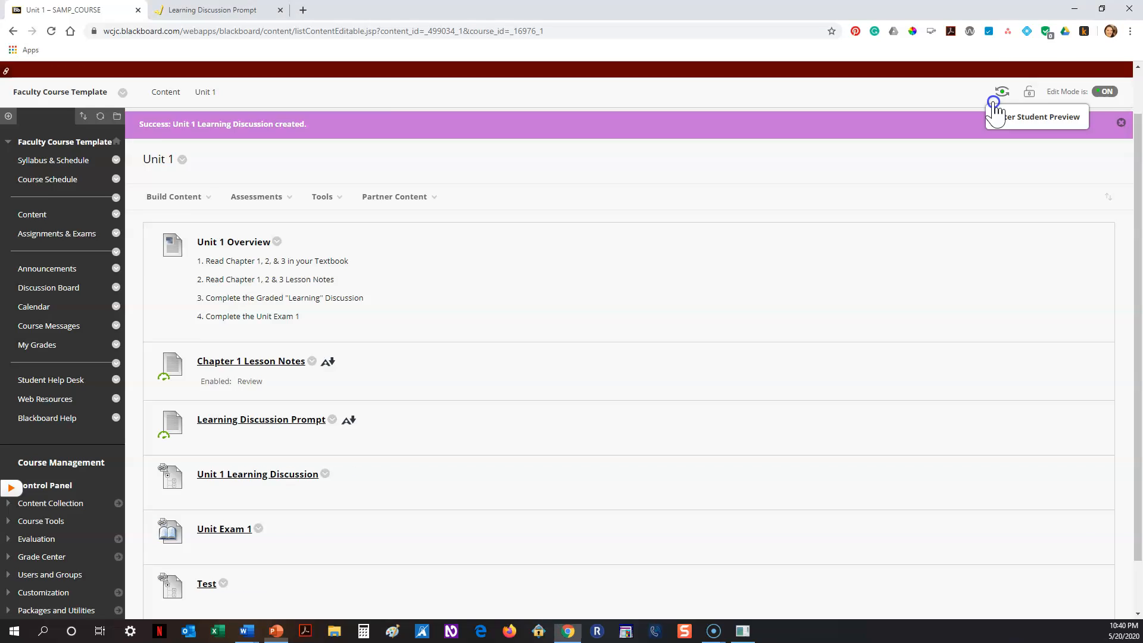
Enter student preview and open the Unit 1 Learning Discussion from the Unit 1 folder to check its description and prompt reference.
{"action": "left_click", "coordinate": [1001, 92]}
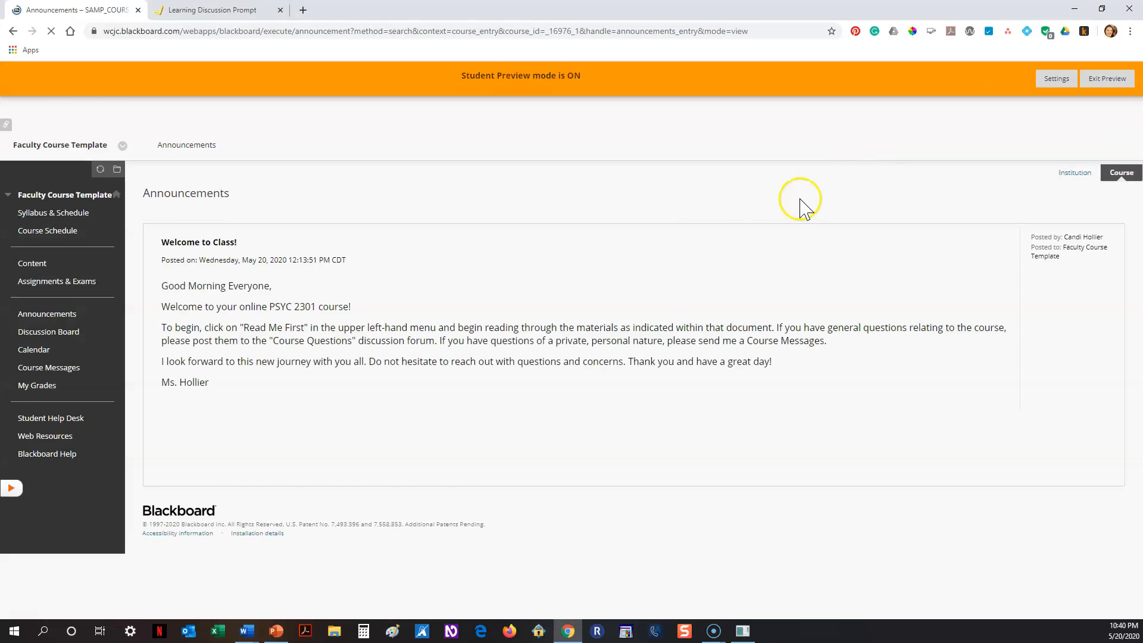
{"action": "left_click", "coordinate": [35, 220]}
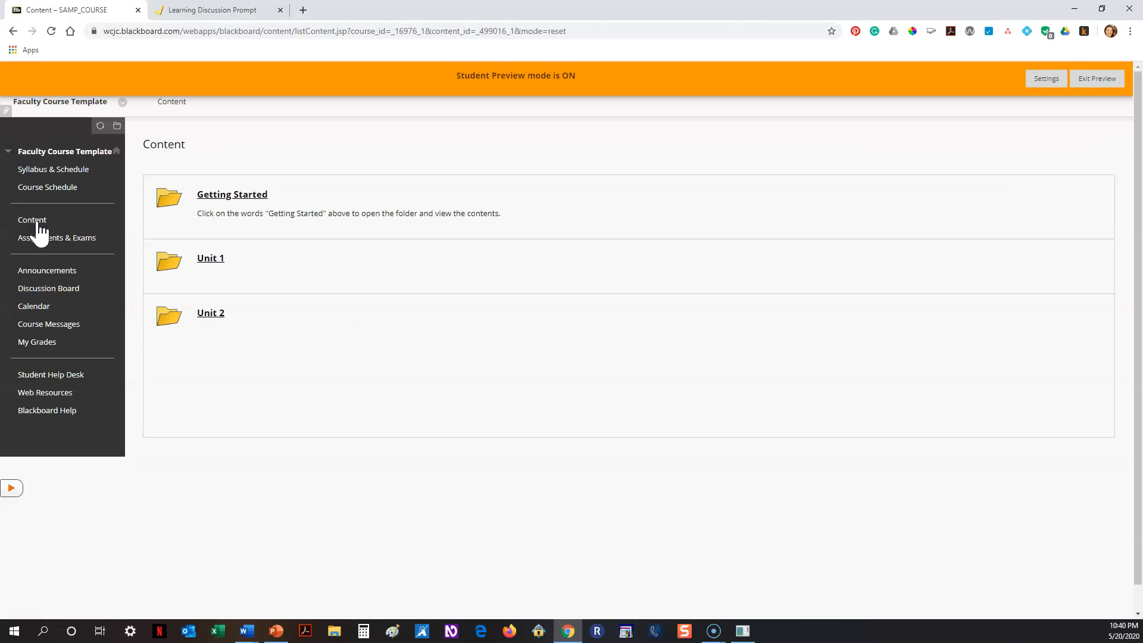
{"action": "left_click", "coordinate": [211, 261]}
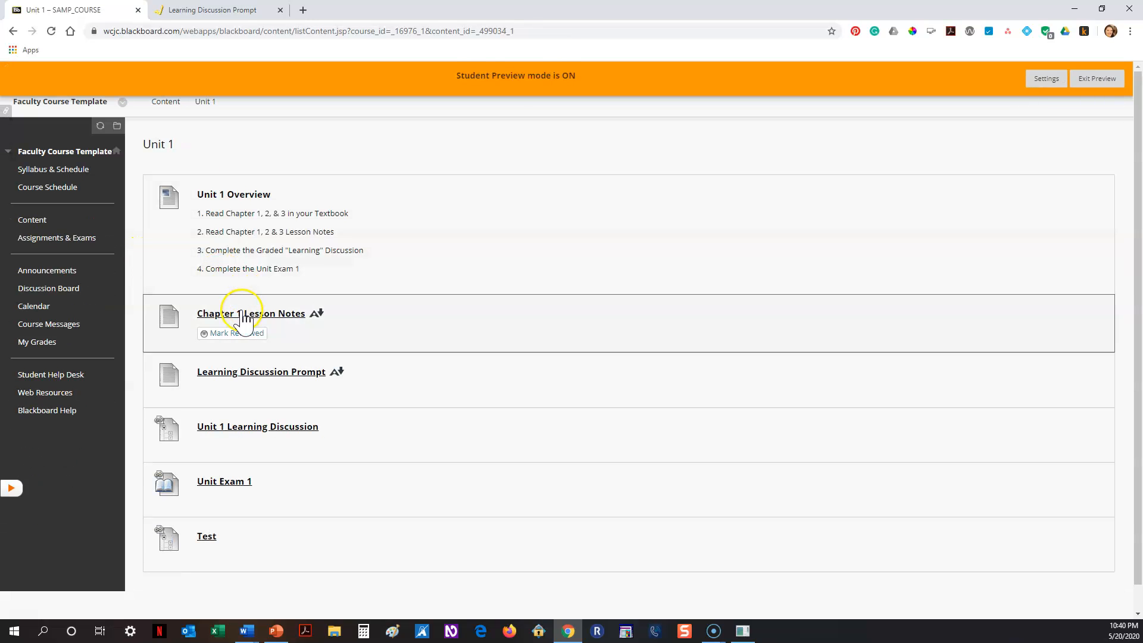
{"action": "left_click", "coordinate": [257, 428]}
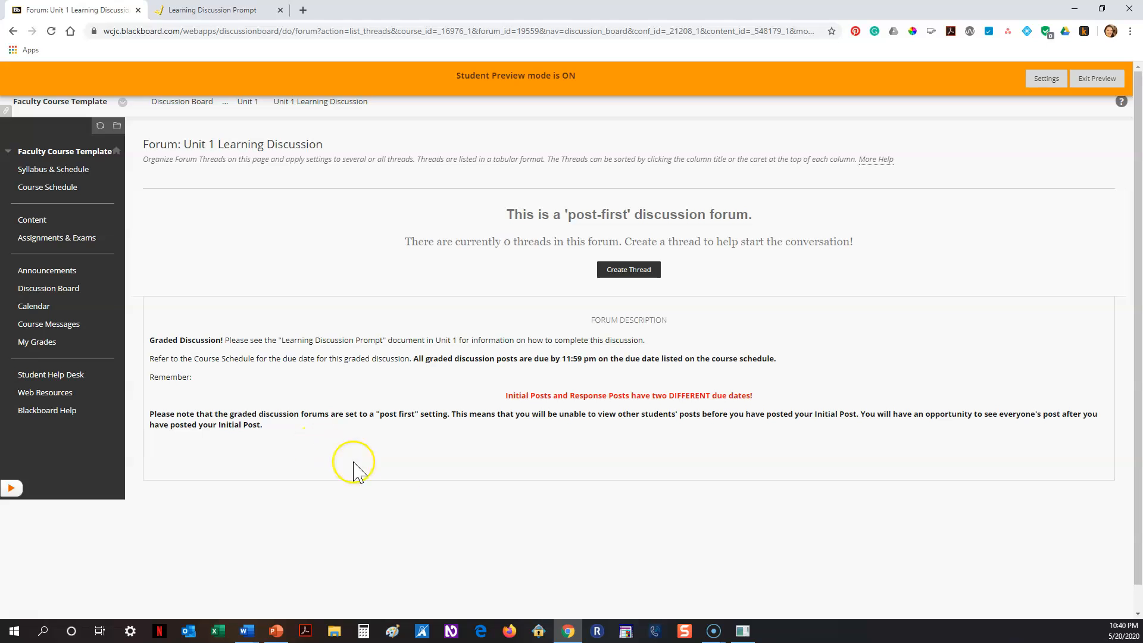
{"action": "left_click_drag", "start_coordinate": [282, 340], "coordinate": [384, 341]}
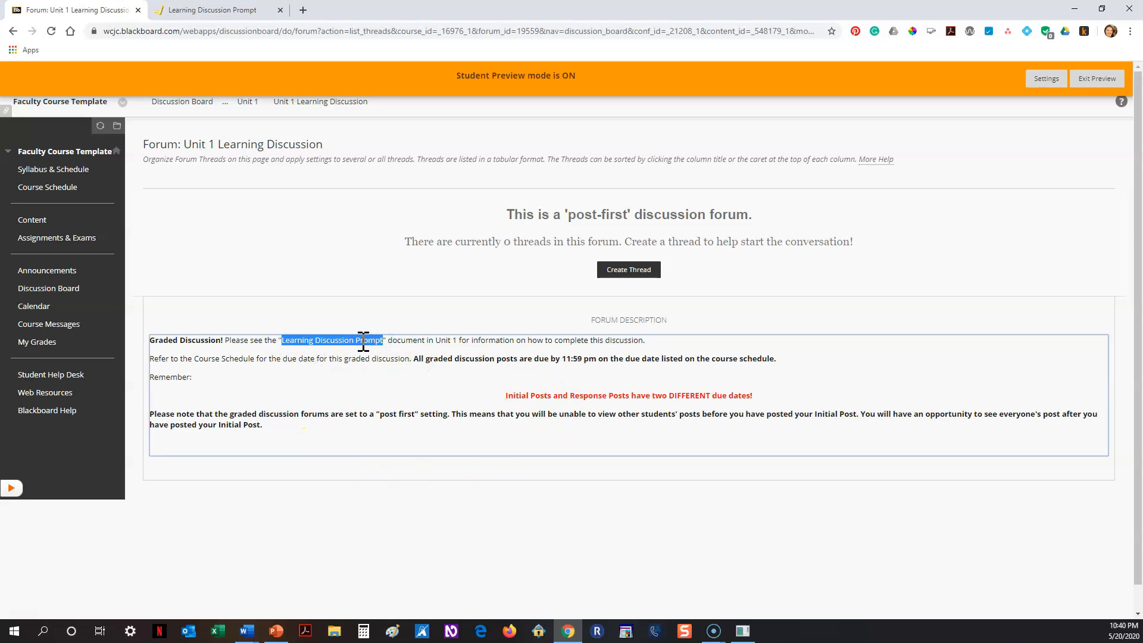
{"action": "left_click", "coordinate": [363, 340]}
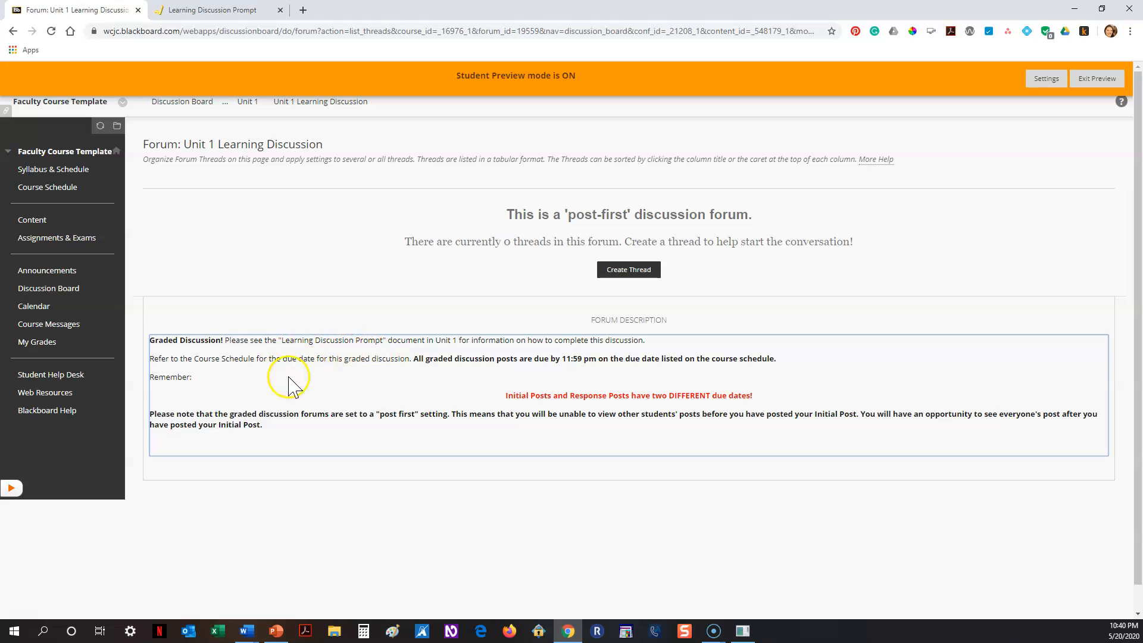